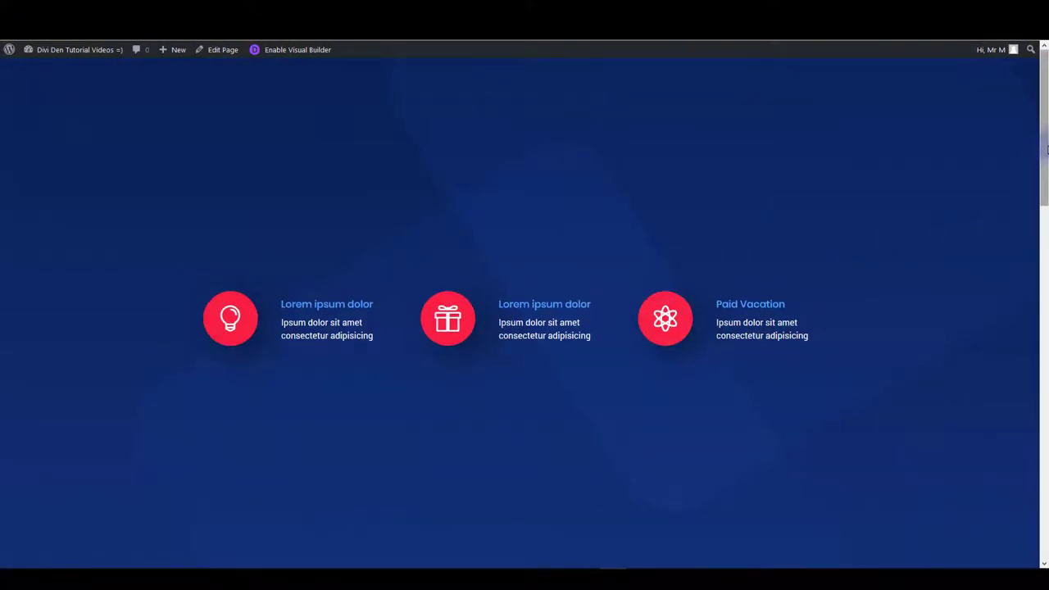
# Scroll through the page in the visual builder to view the section with three red icon blurbs.
pyautogui.moveTo(1046, 149); pyautogui.dragTo(1046, 125)
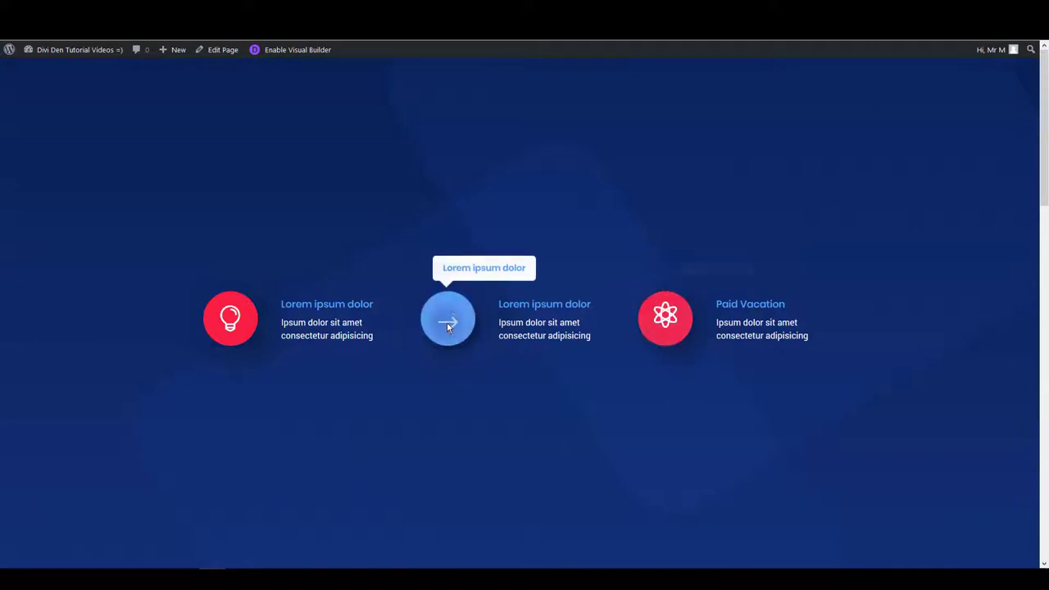
pyautogui.scroll(-2, 386, 381)
pyautogui.scroll(2, 428, 383)
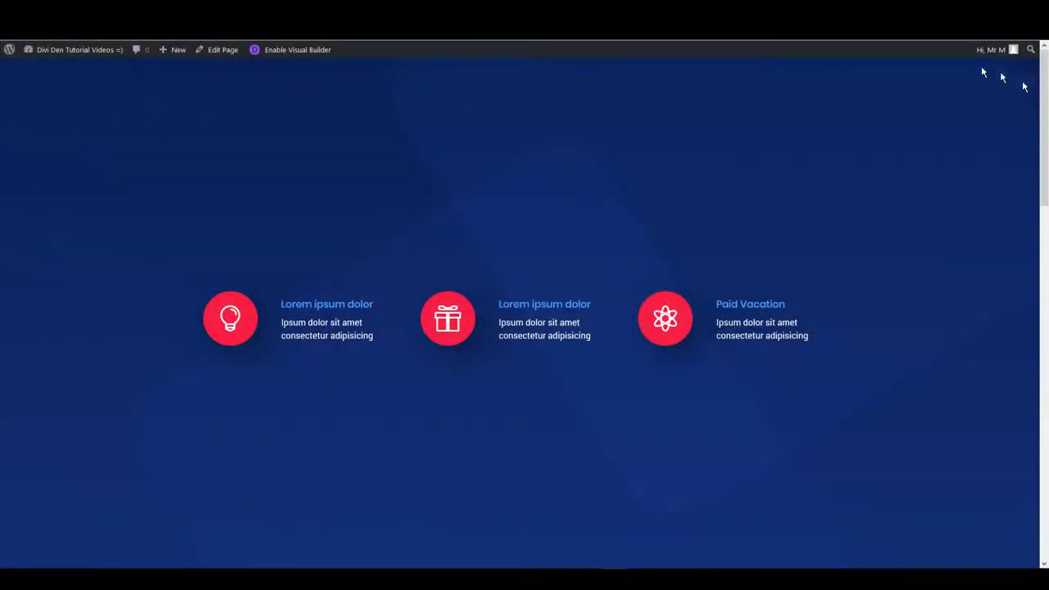
pyautogui.scroll(-7, 1010, 171)
pyautogui.scroll(-4, 983, 246)
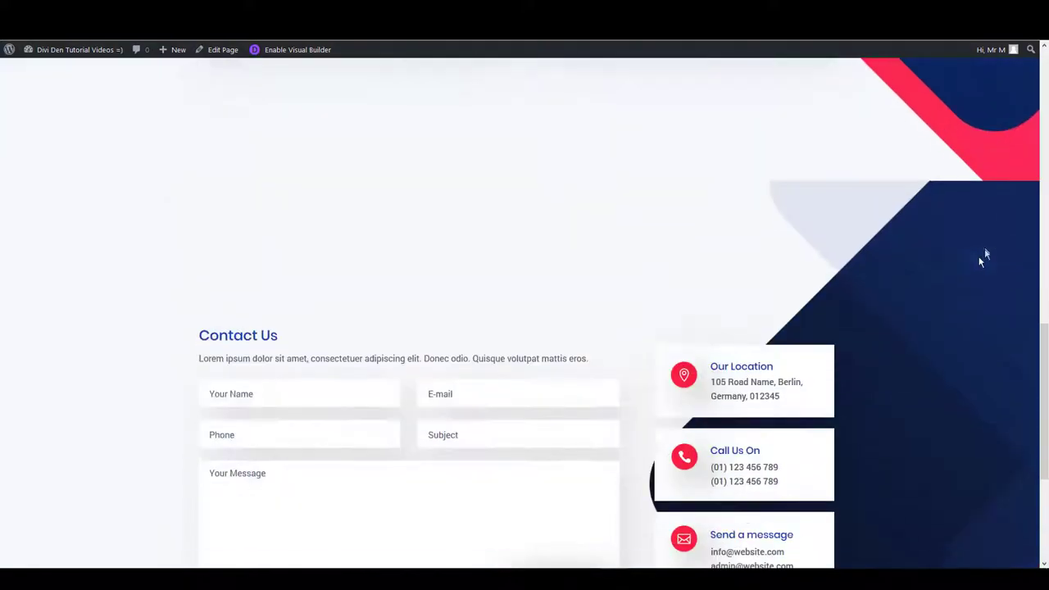
pyautogui.scroll(8, 974, 265)
pyautogui.scroll(3, 942, 264)
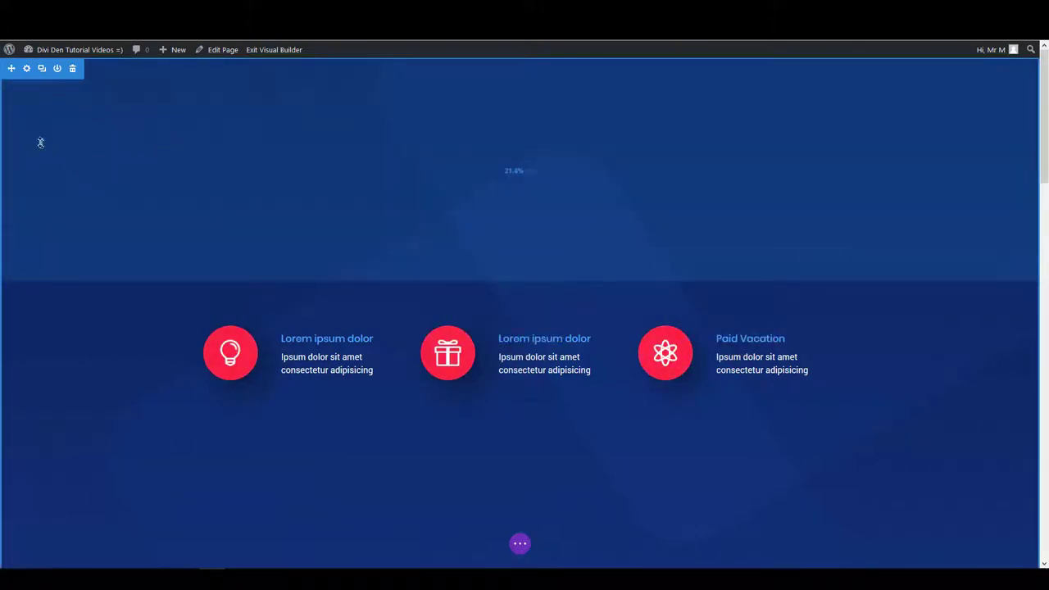
pyautogui.scroll(-3, 908, 185)
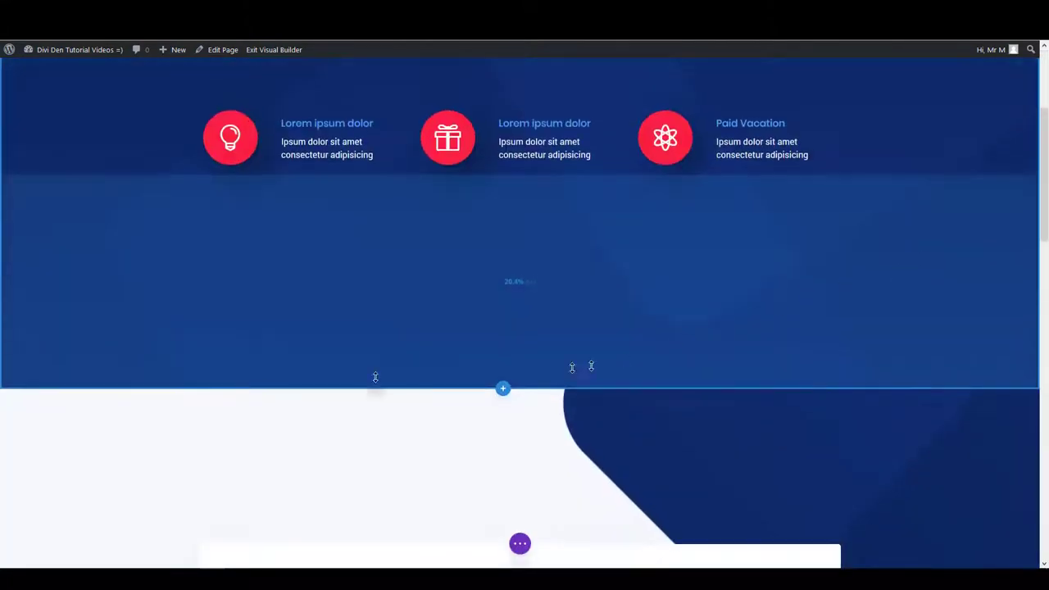
pyautogui.scroll(3, 491, 373)
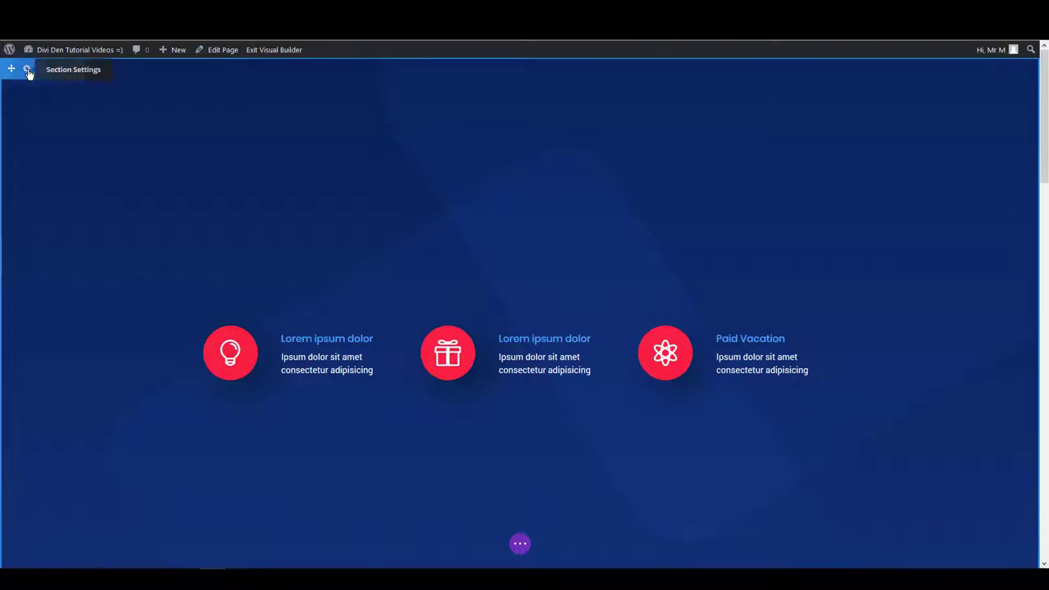
# Set the icon section's background image to the contact3_image typewriter photo and save the section.
pyautogui.click(27, 71)
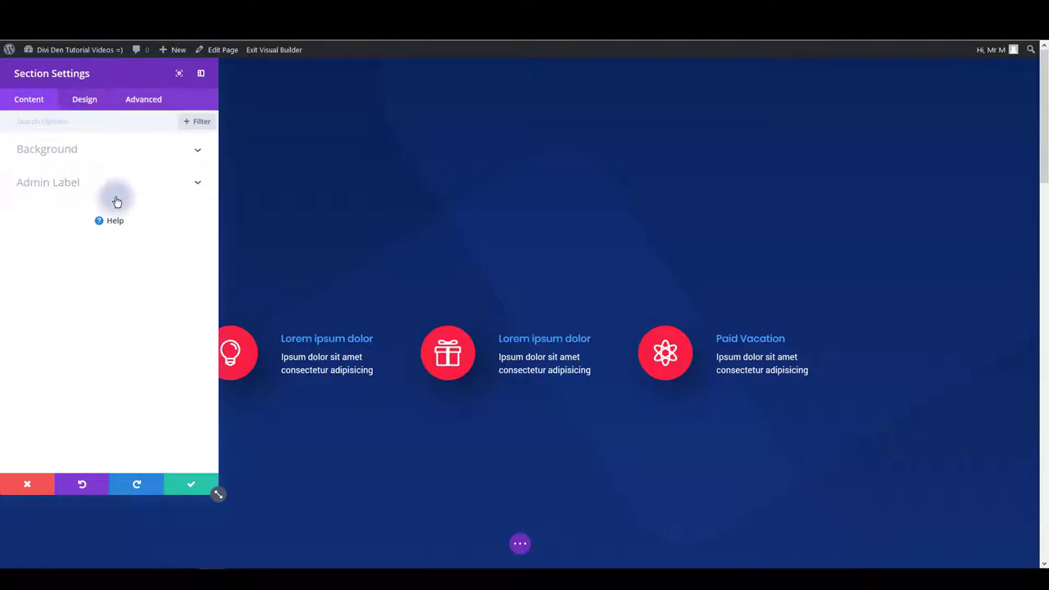
pyautogui.click(52, 152)
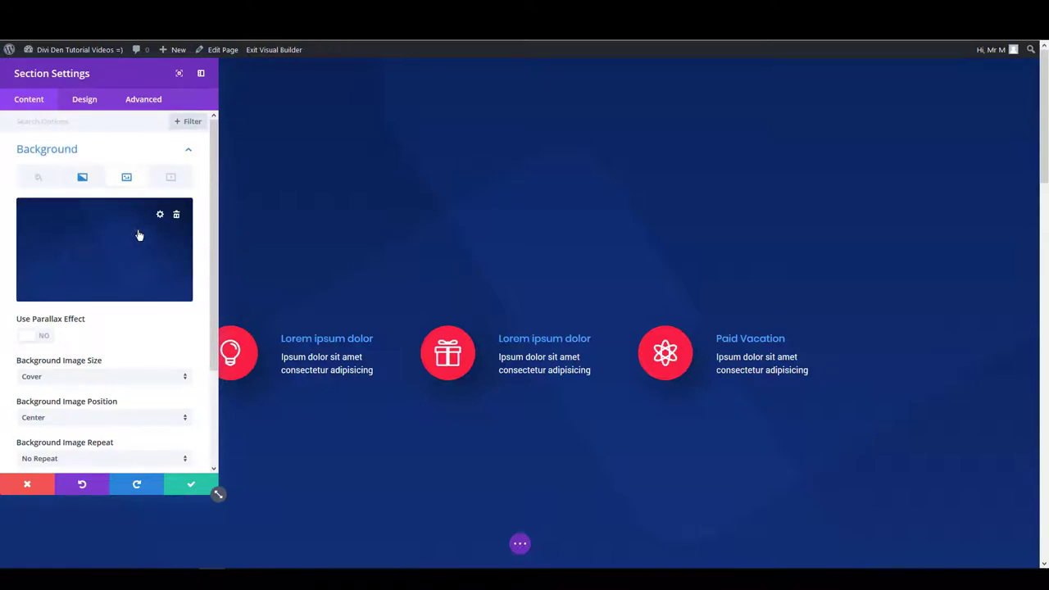
pyautogui.click(108, 260)
pyautogui.click(174, 342)
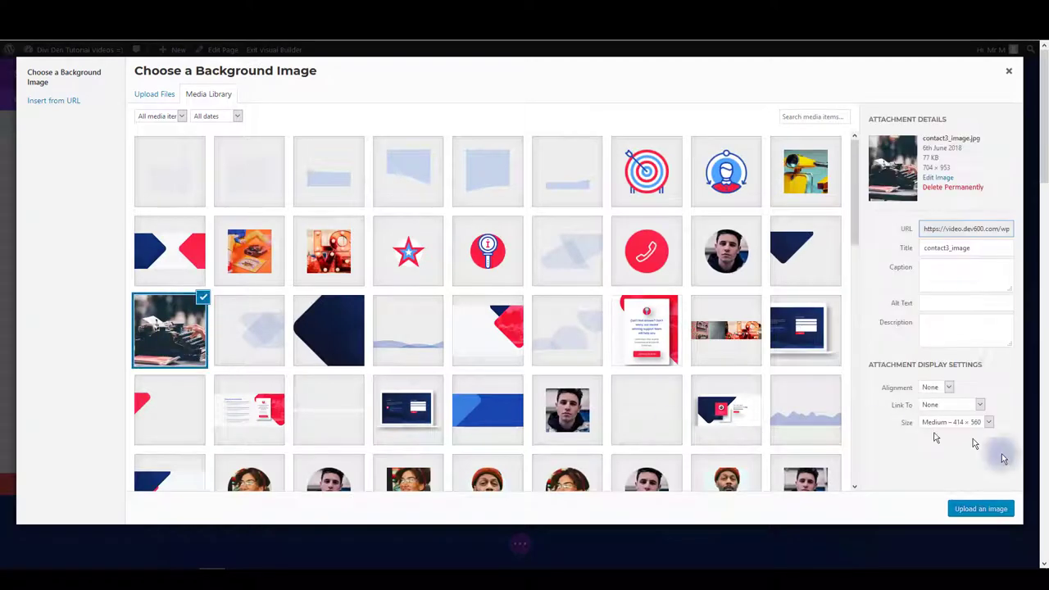
pyautogui.click(981, 509)
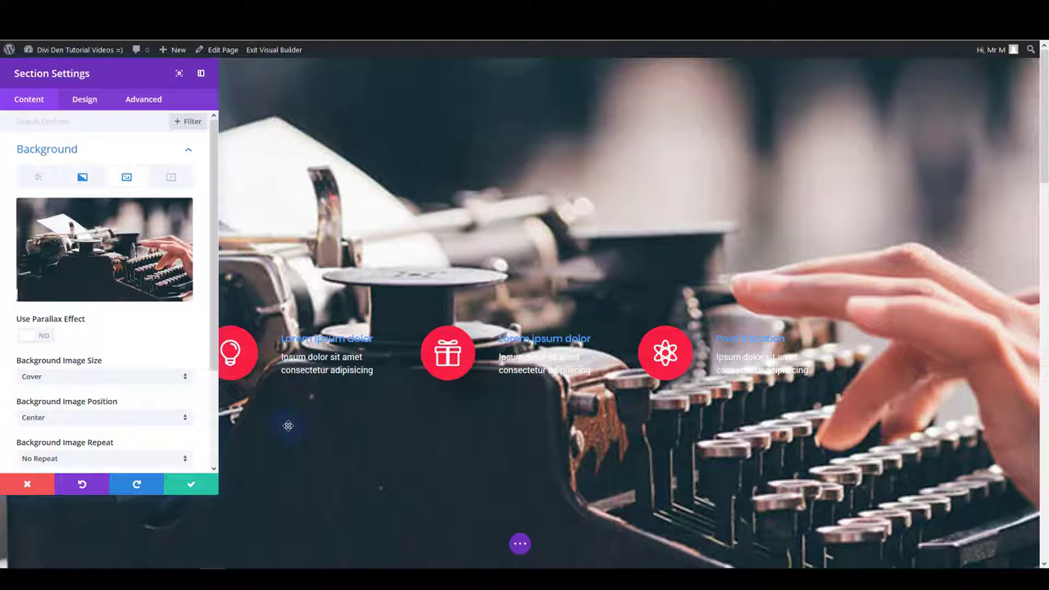
pyautogui.scroll(-3, 123, 370)
pyautogui.scroll(5, 122, 397)
pyautogui.click(191, 483)
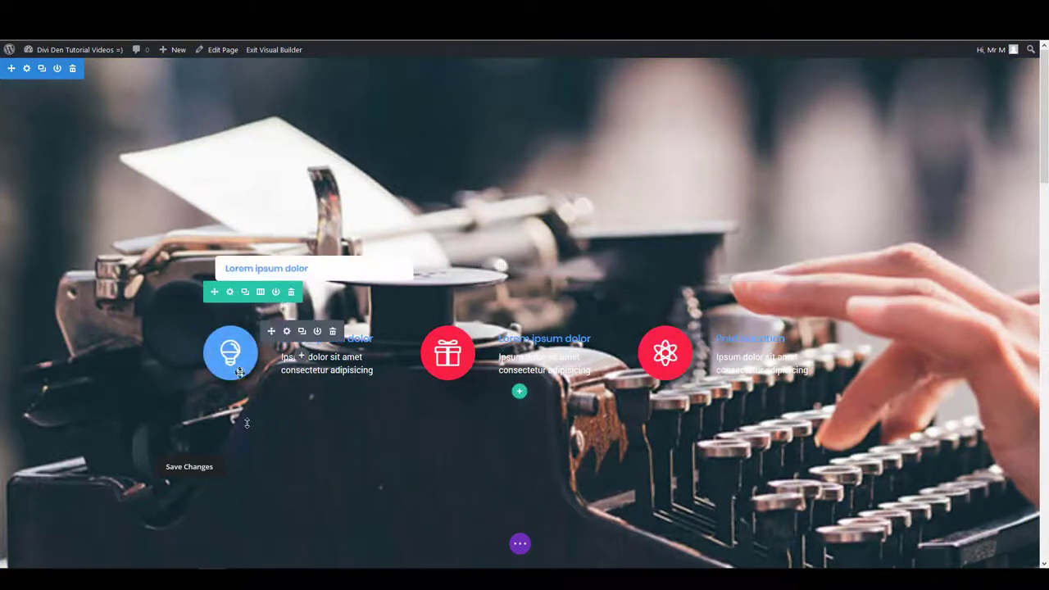
# Give the first blurb the circled right-arrow icon.
pyautogui.click(285, 331)
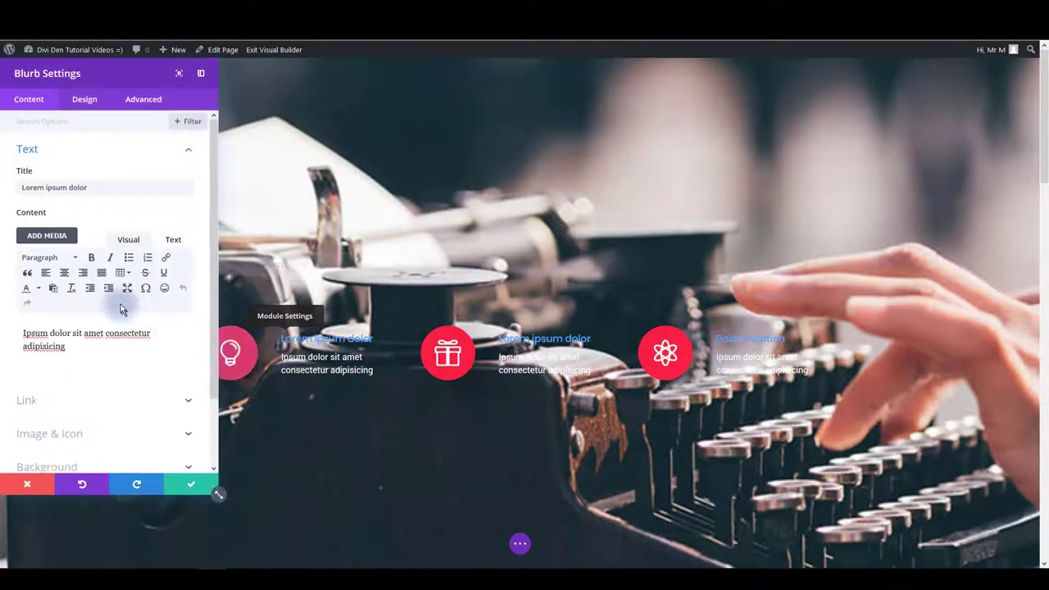
pyautogui.scroll(-2, 72, 368)
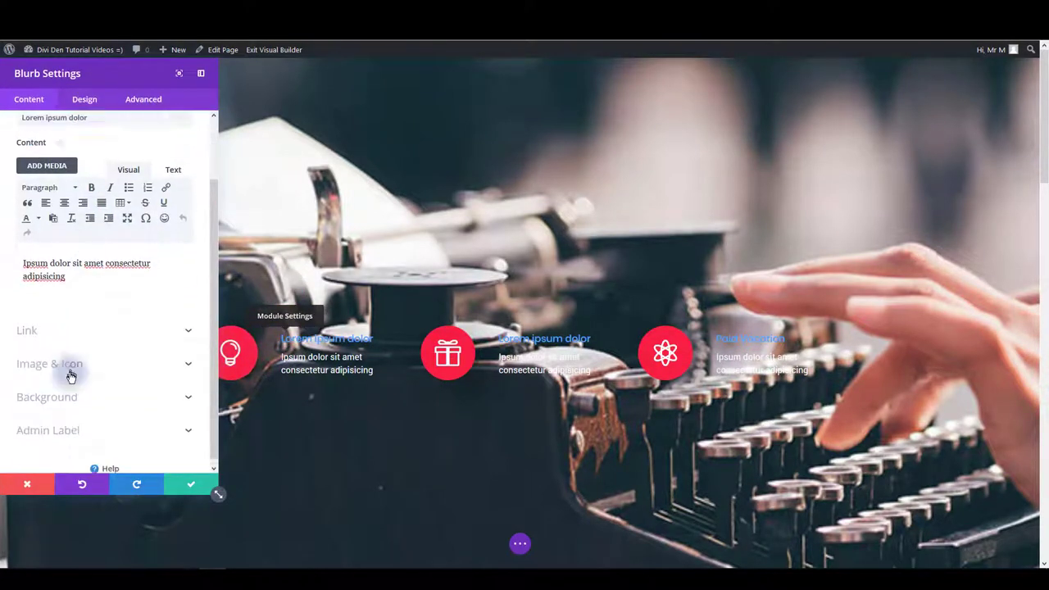
pyautogui.click(175, 356)
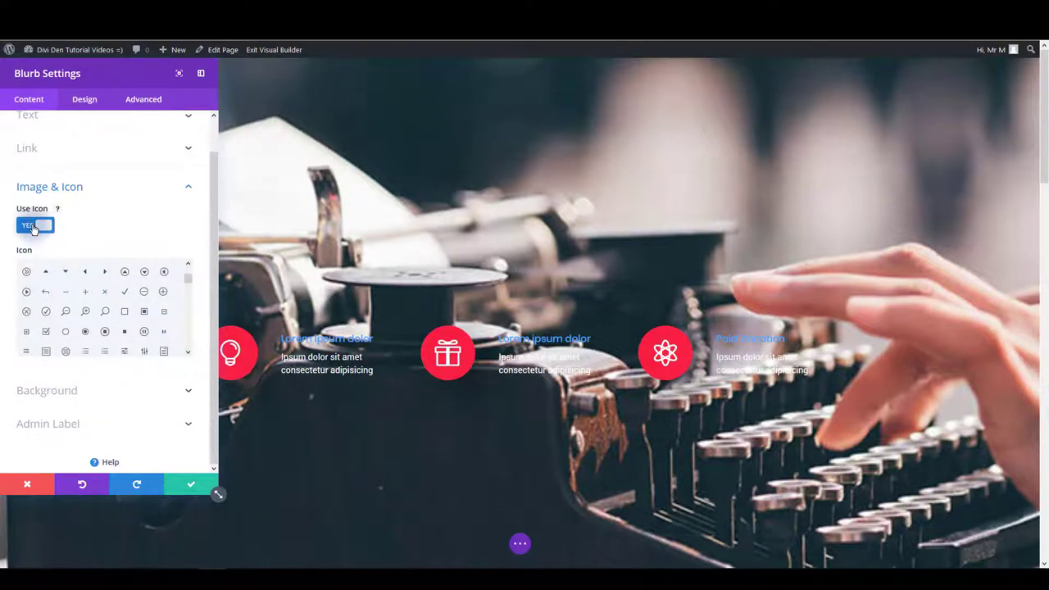
pyautogui.click(33, 228)
pyautogui.click(33, 228)
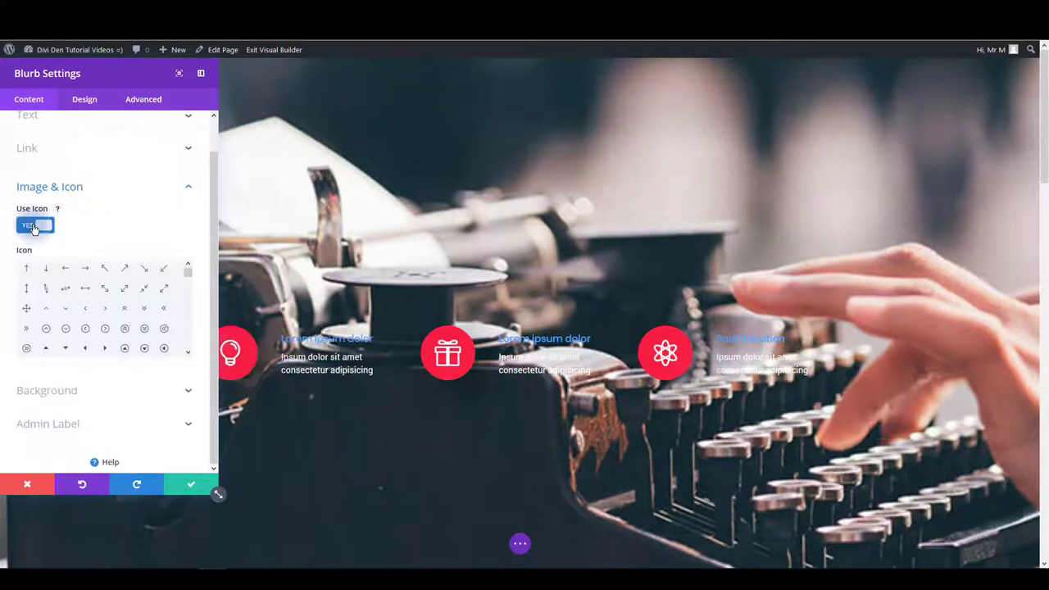
pyautogui.click(105, 328)
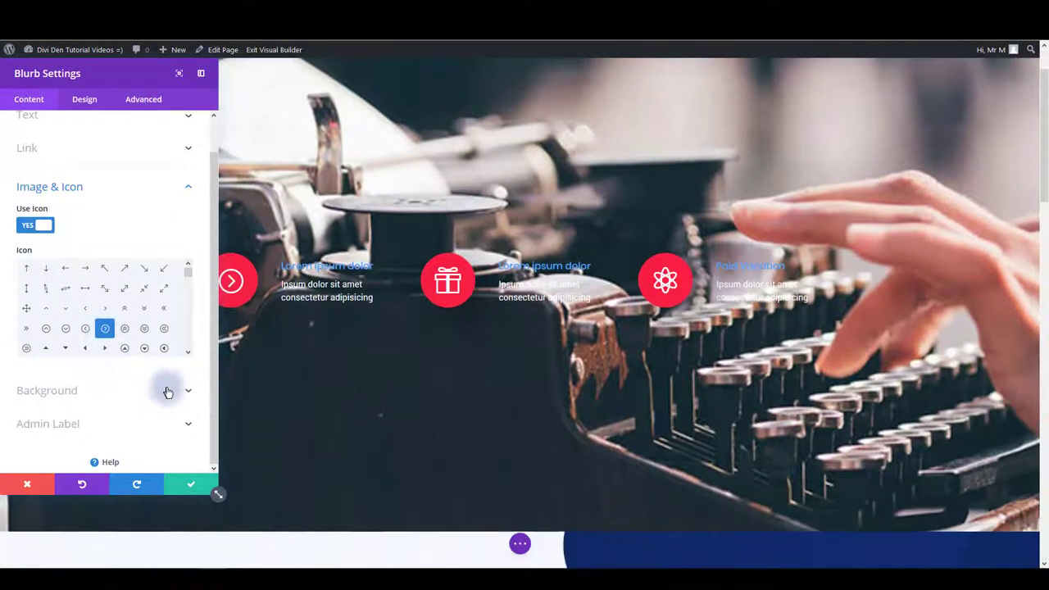
pyautogui.click(158, 390)
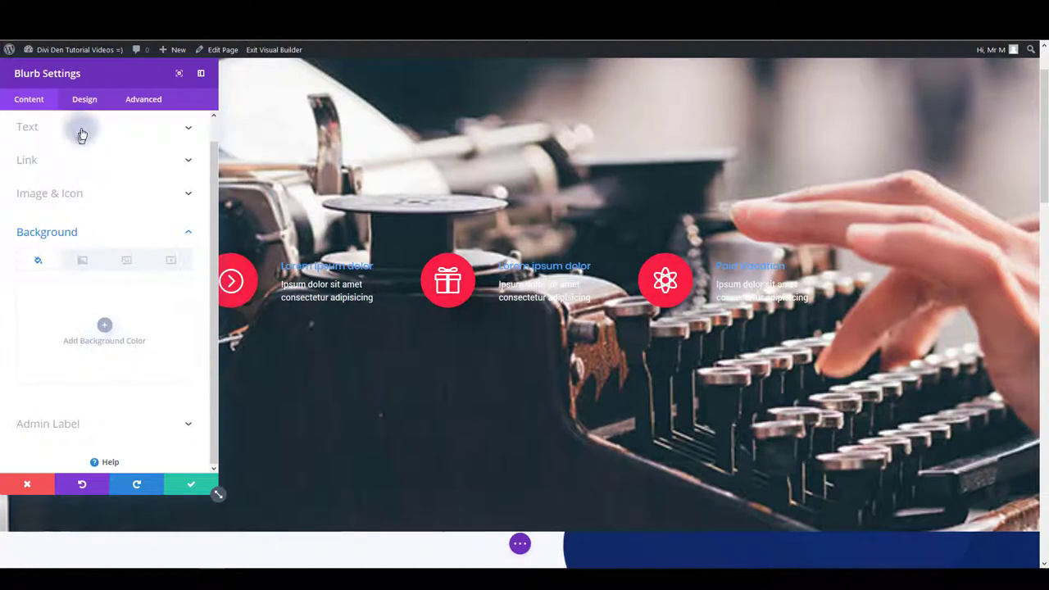
# Style the blurb icon white on a blue circle at 35px icon font size.
pyautogui.click(84, 100)
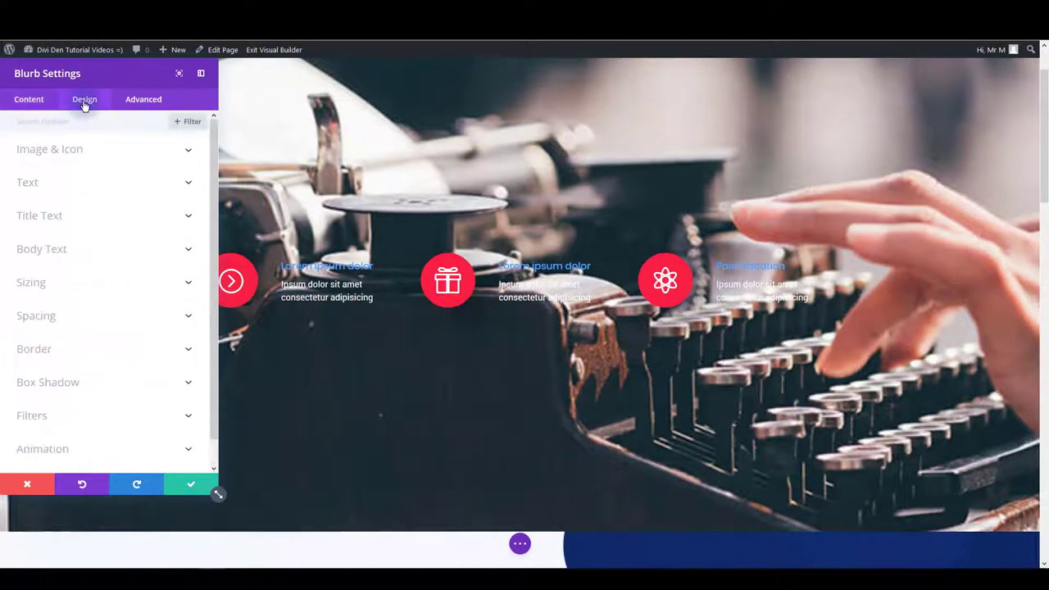
pyautogui.click(72, 155)
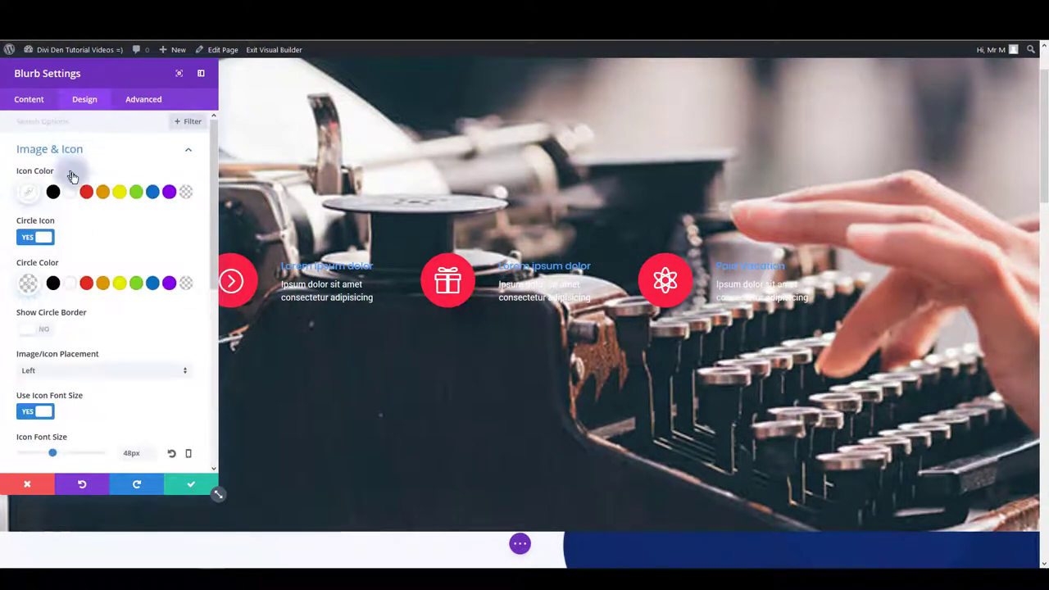
pyautogui.click(118, 190)
pyautogui.click(102, 282)
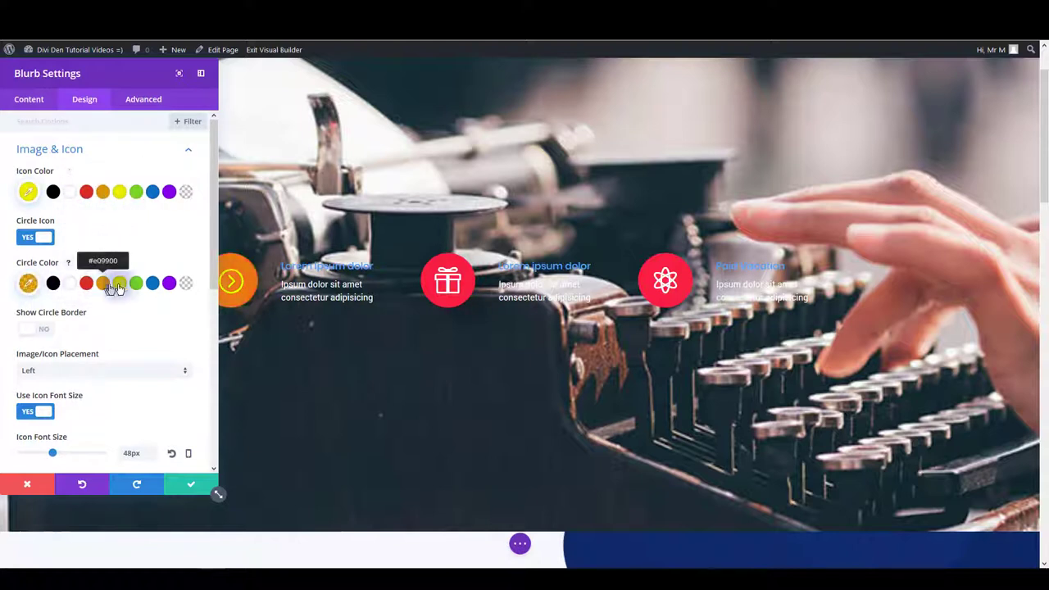
pyautogui.click(152, 283)
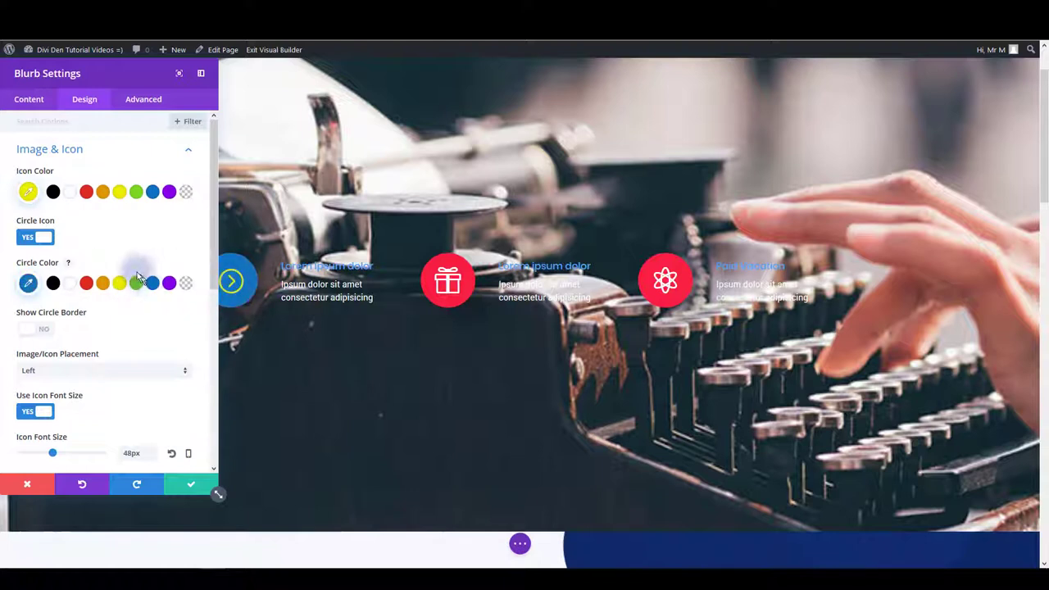
pyautogui.click(70, 193)
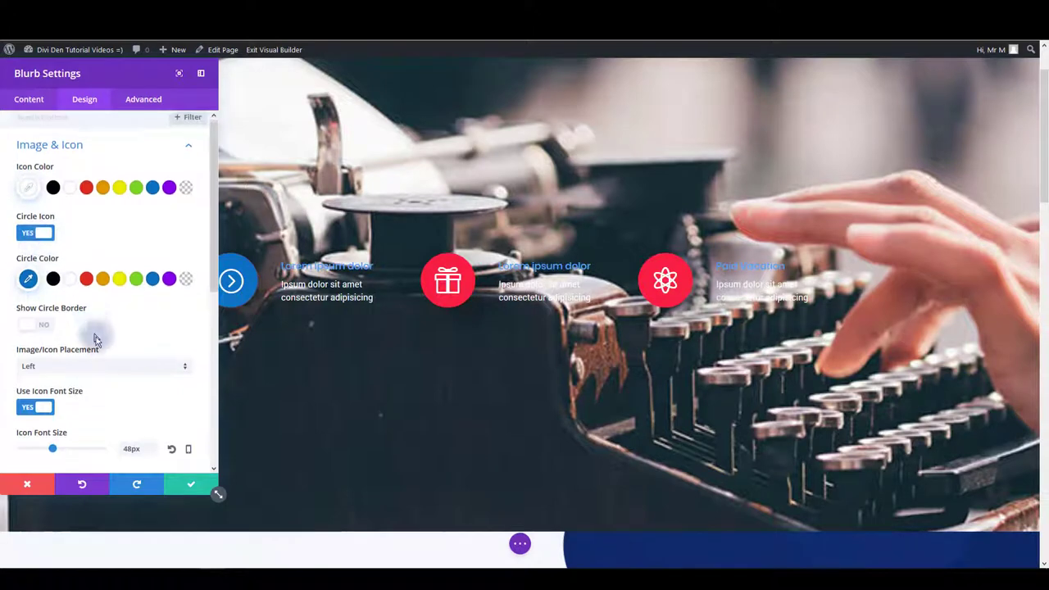
pyautogui.scroll(-3, 115, 377)
pyautogui.moveTo(59, 303)
pyautogui.mouseDown()
pyautogui.moveTo(78, 301)
pyautogui.moveTo(45, 300)
pyautogui.mouseUp()
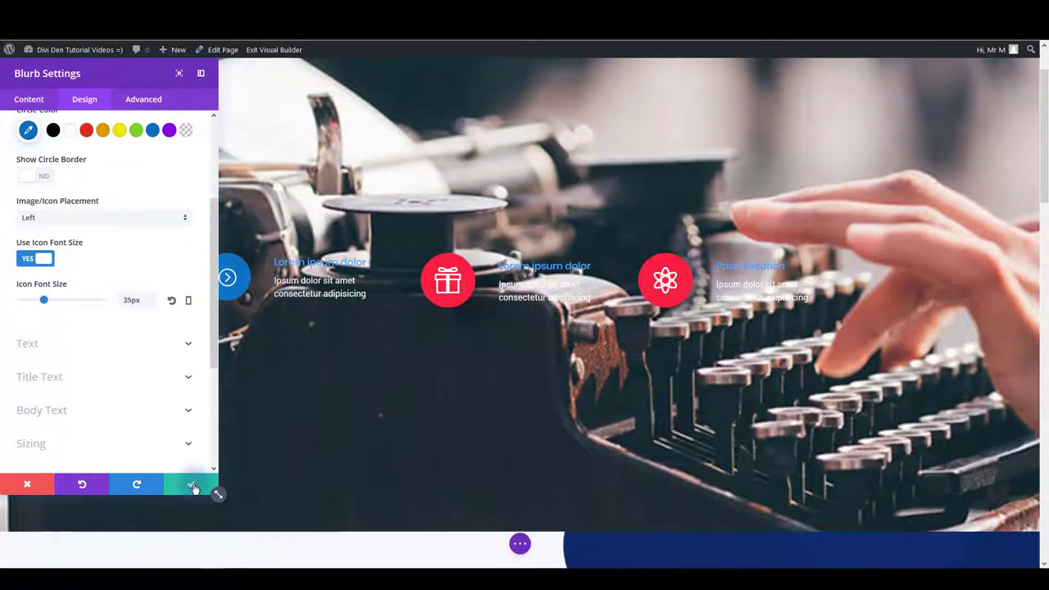
# Change the first blurb's title to 'New Title' and its description to 'A new description text'.
pyautogui.click(193, 485)
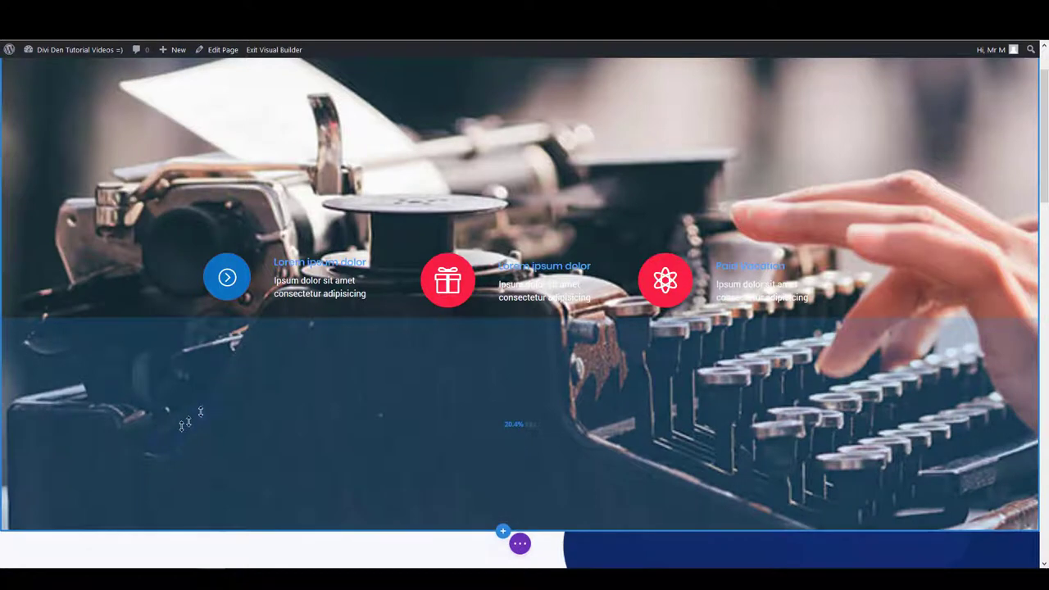
pyautogui.moveTo(245, 278)
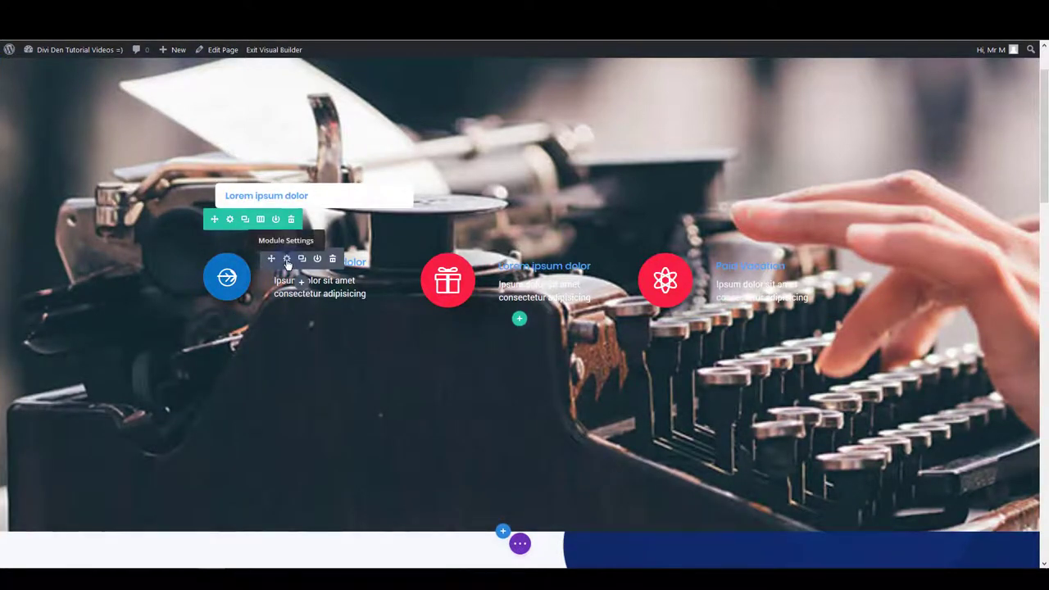
pyautogui.click(287, 259)
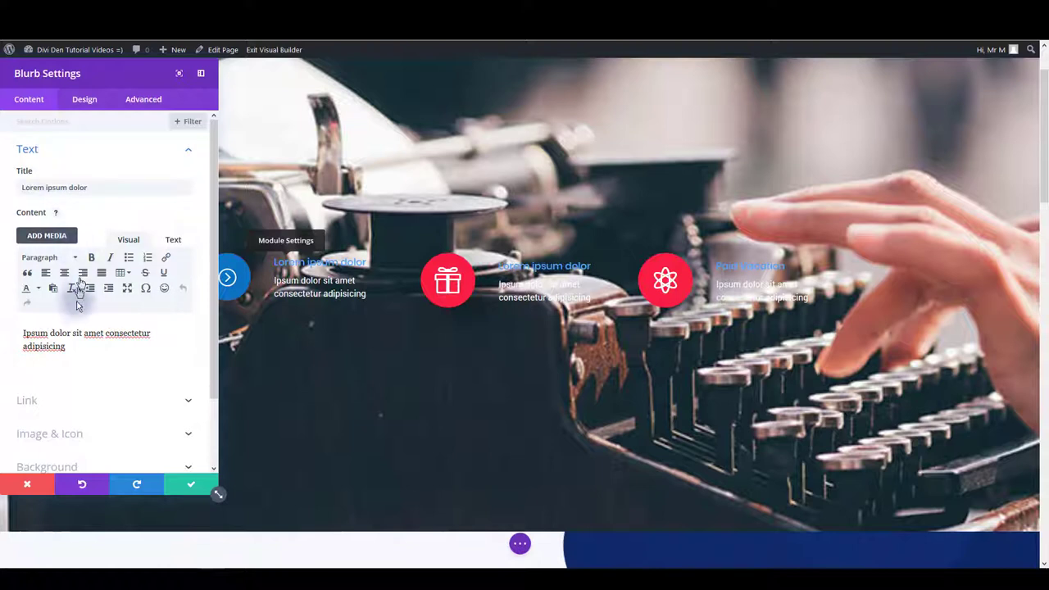
pyautogui.scroll(-2, 76, 309)
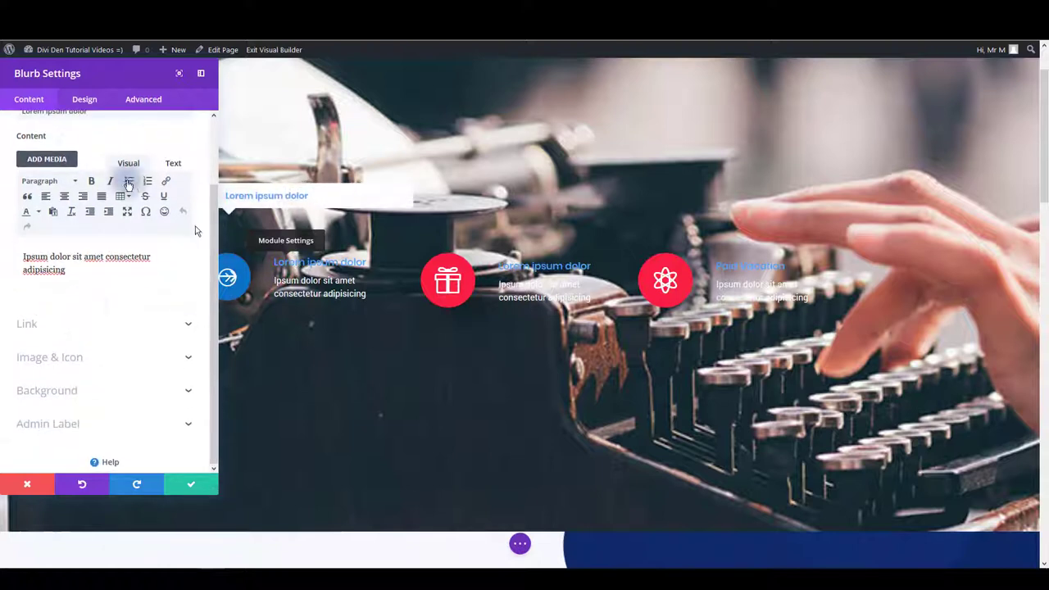
pyautogui.scroll(2, 82, 205)
pyautogui.click(78, 184)
pyautogui.hotkey('ctrl', 'a')
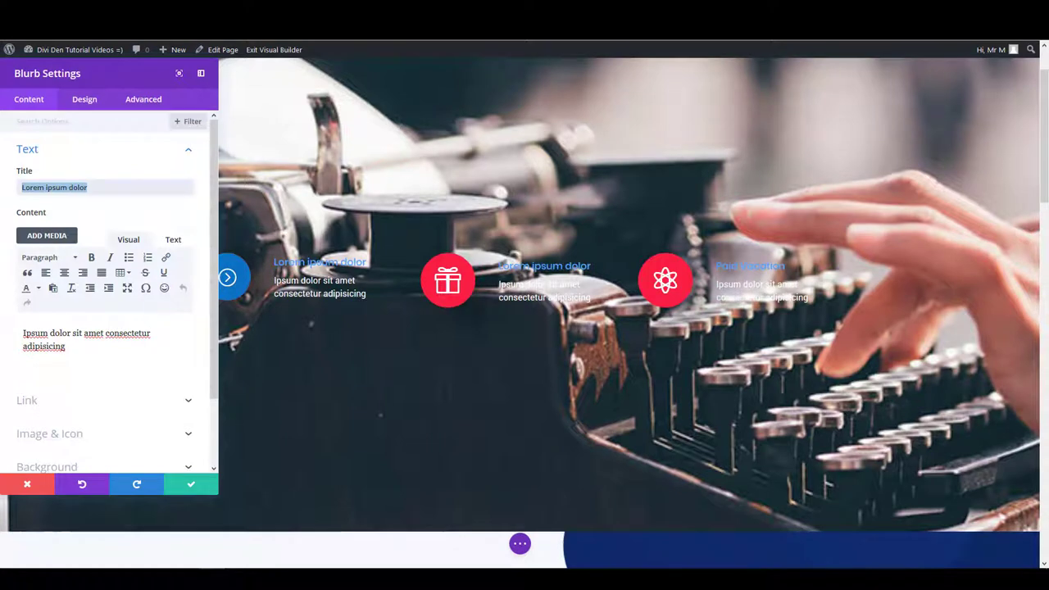
pyautogui.write('New Title')
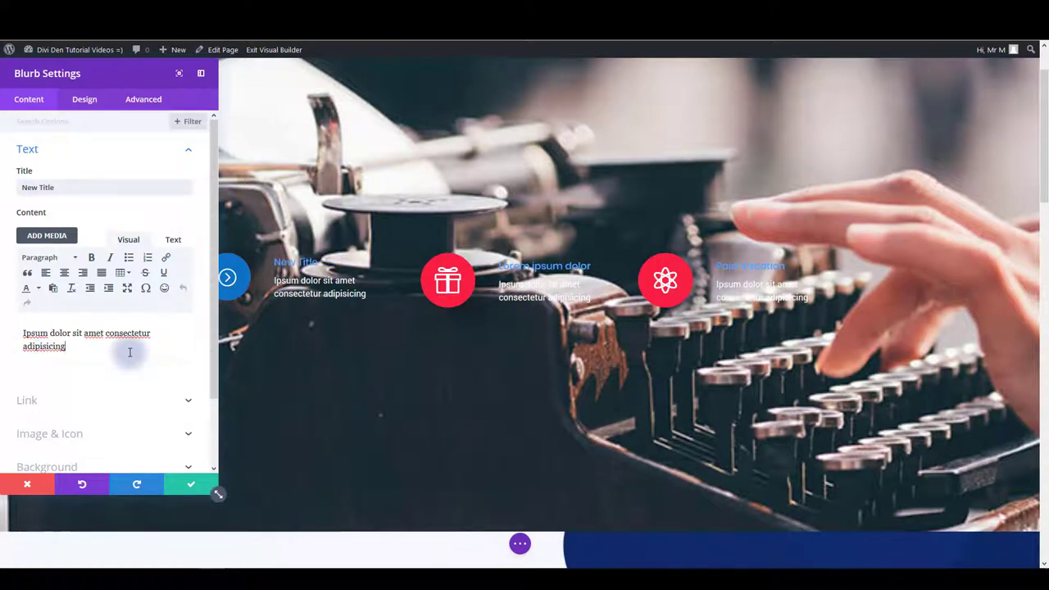
pyautogui.tripleClick(129, 352)
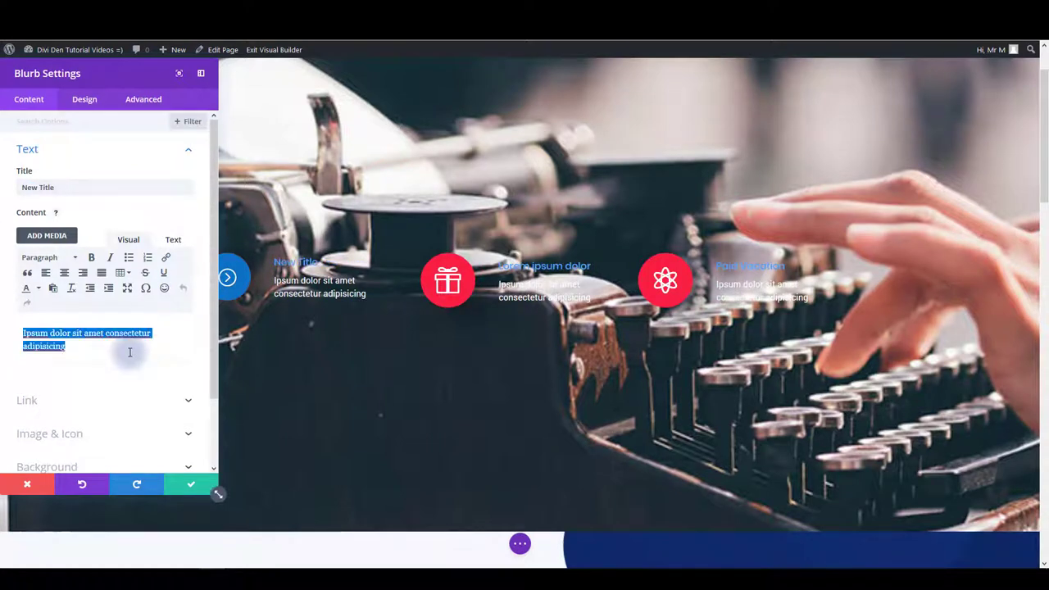
pyautogui.write('A t')
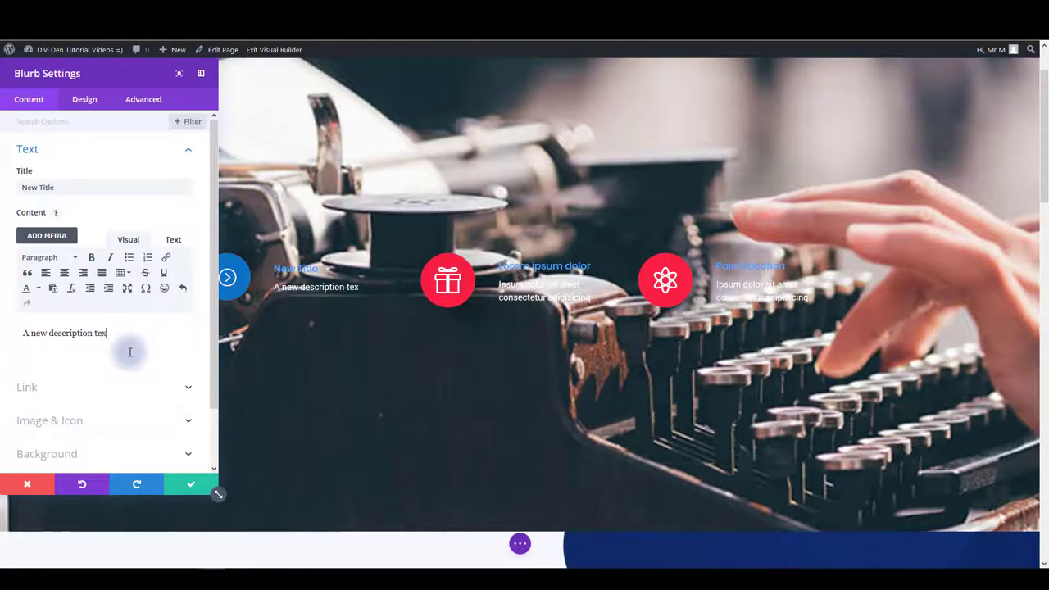
pyautogui.write('t')
# Enlarge the blurb's title text to 38px and save the blurb.
pyautogui.click(80, 105)
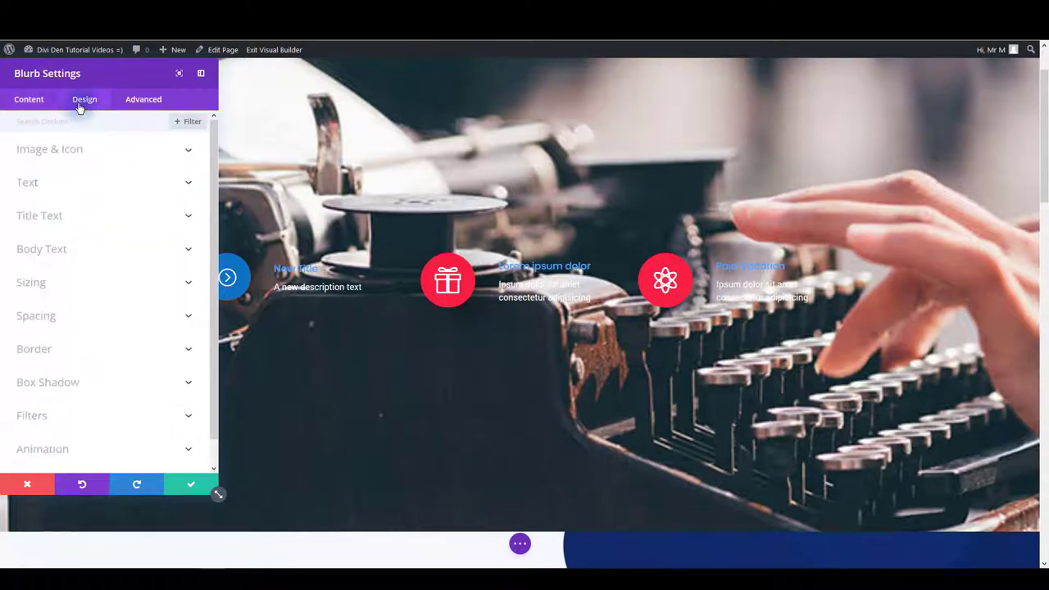
pyautogui.click(53, 187)
pyautogui.click(47, 217)
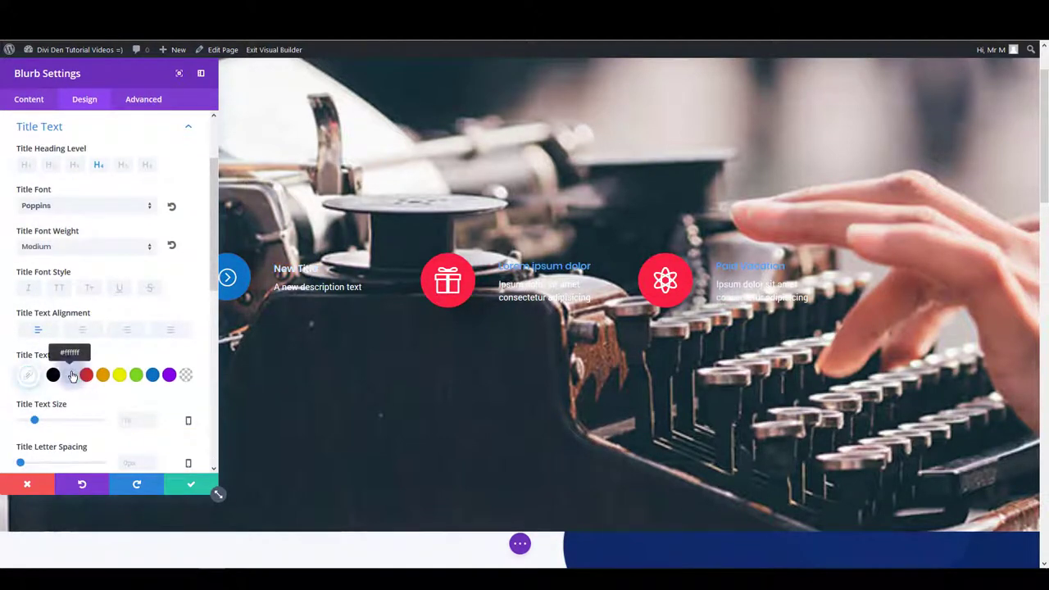
pyautogui.moveTo(35, 422); pyautogui.dragTo(50, 421)
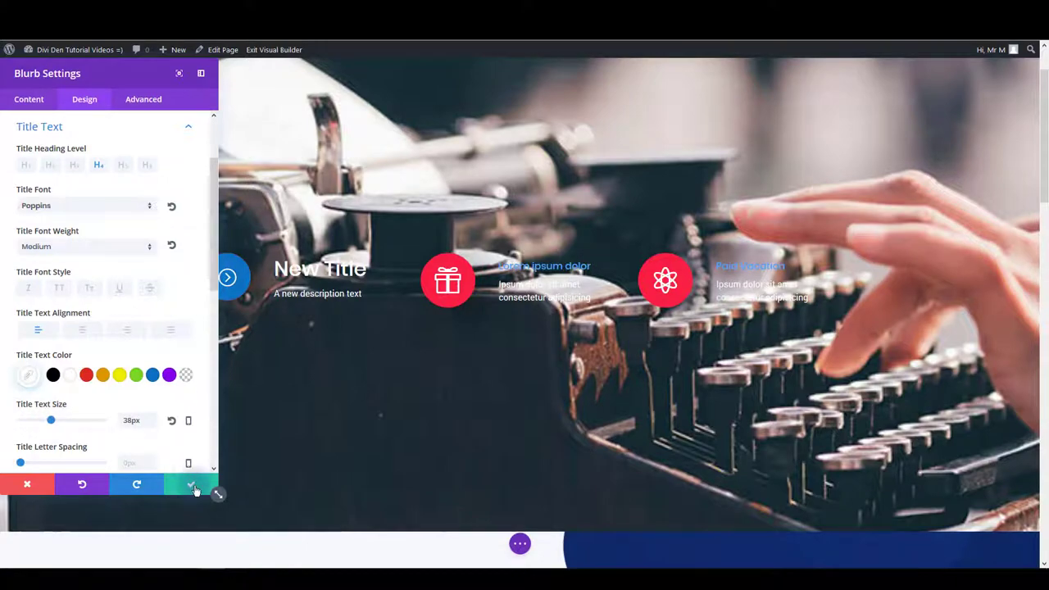
pyautogui.click(193, 486)
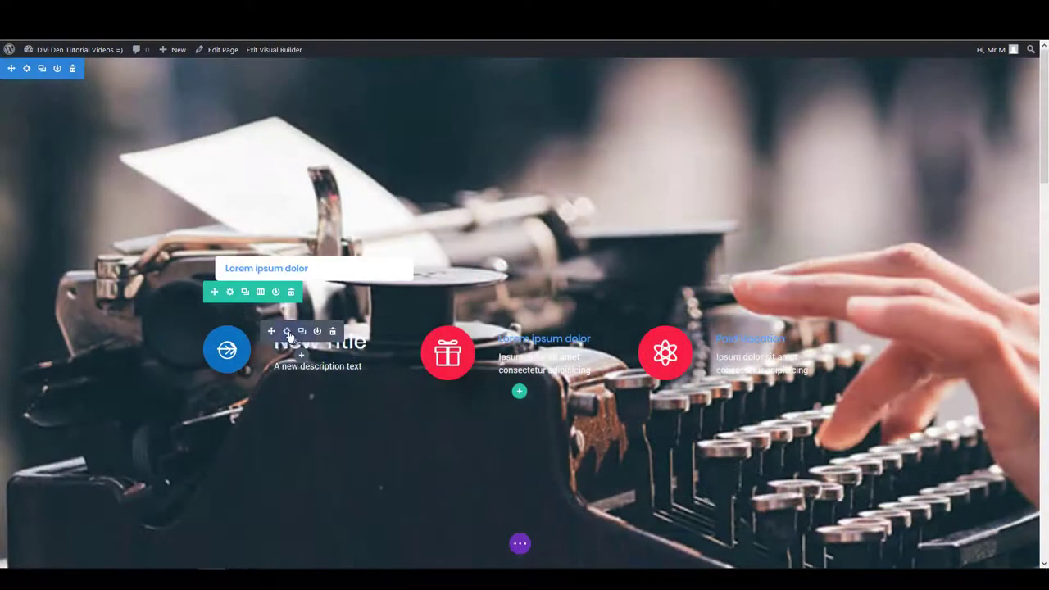
# Reopen the first blurb's settings and browse its Content and Design options.
pyautogui.click(286, 332)
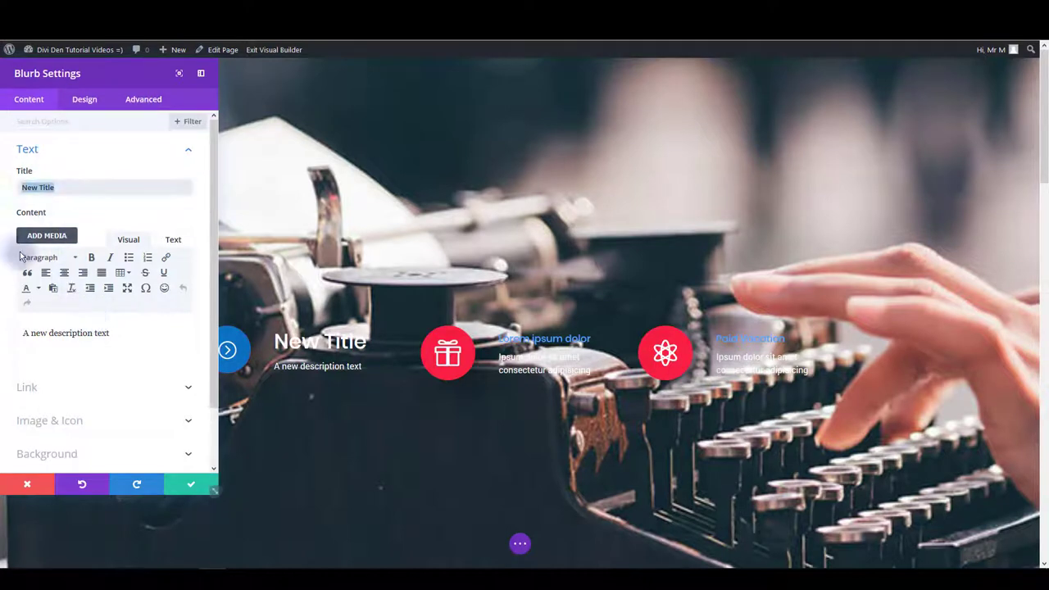
pyautogui.doubleClick(80, 333)
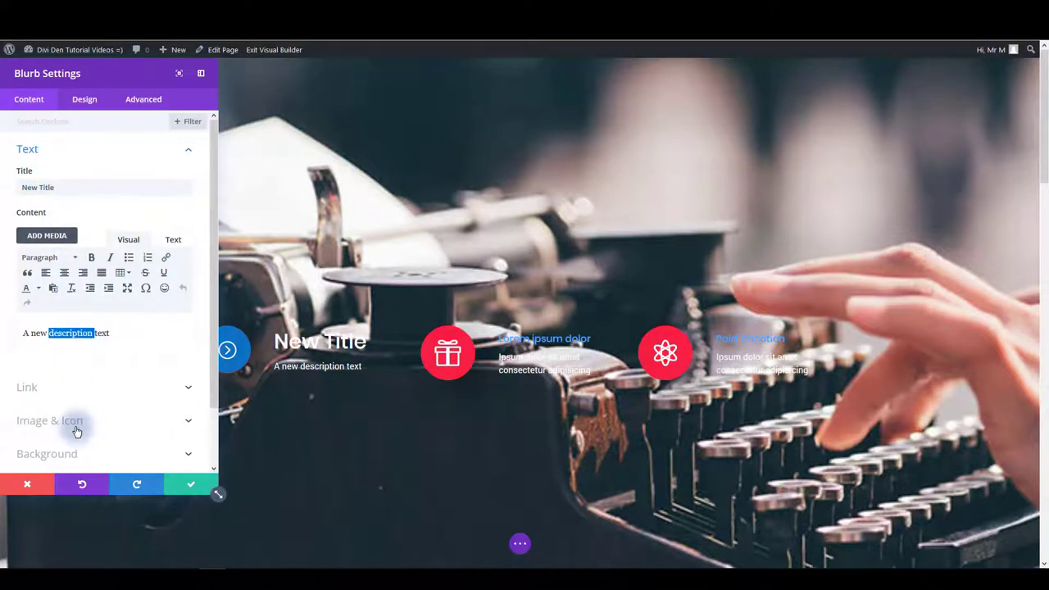
pyautogui.click(78, 101)
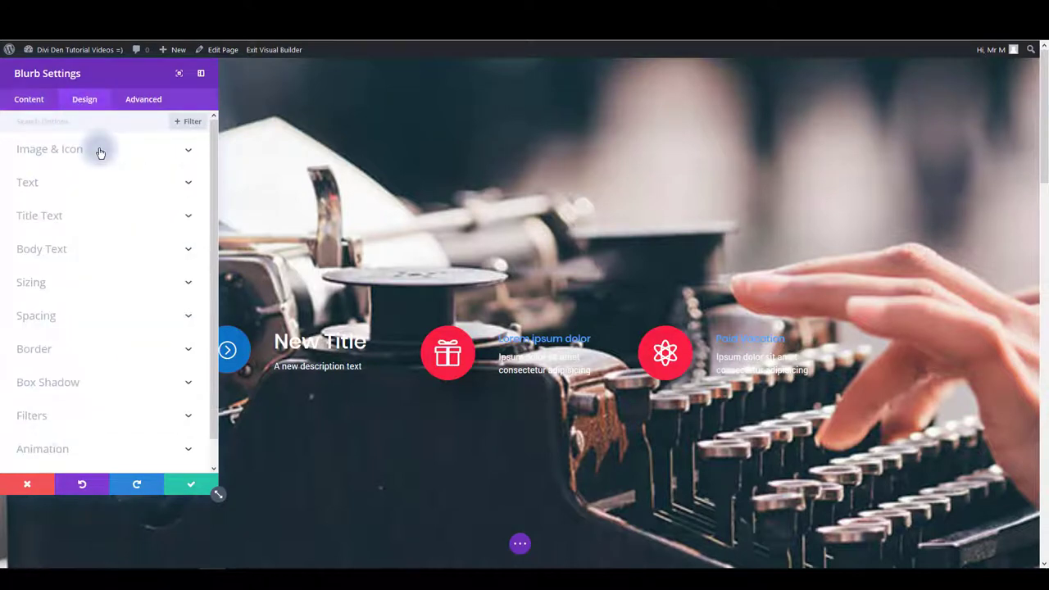
pyautogui.click(31, 100)
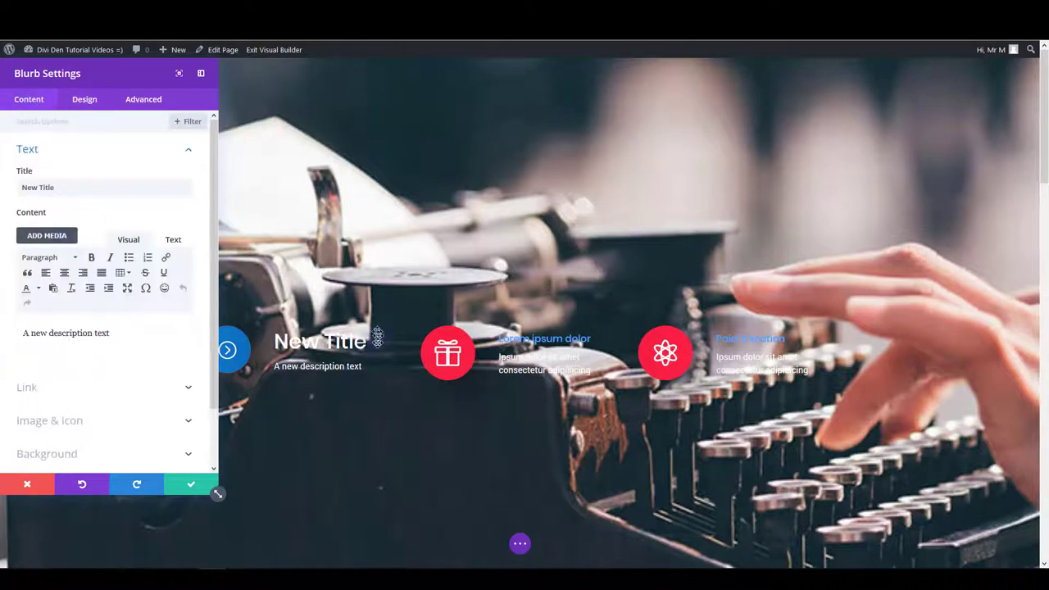
# Review the blurb's CSS ID & Classes and Custom CSS, including the Blurb Image box-shadow rules.
pyautogui.click(136, 104)
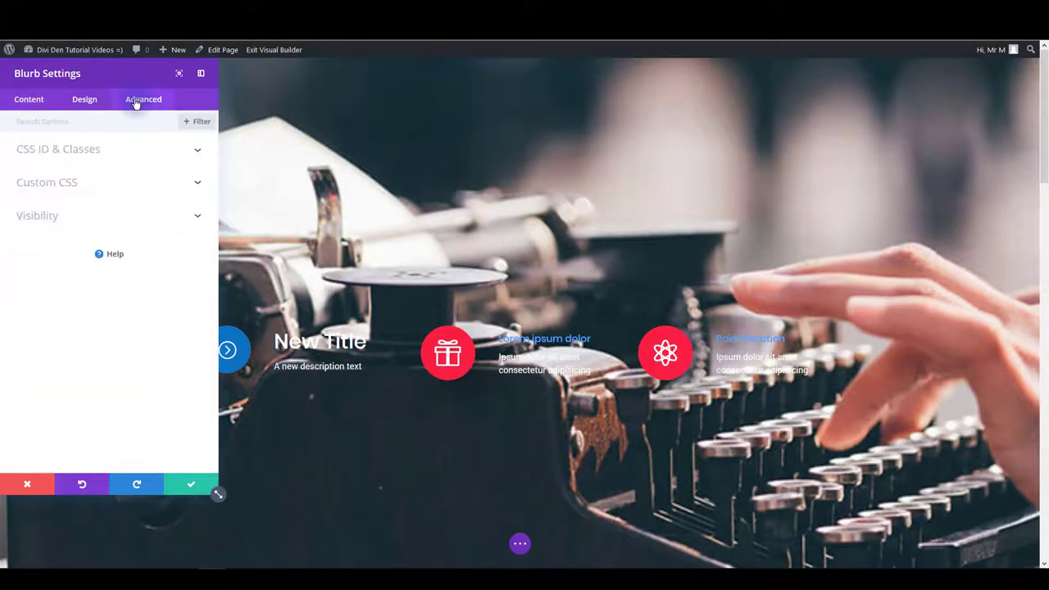
pyautogui.click(132, 149)
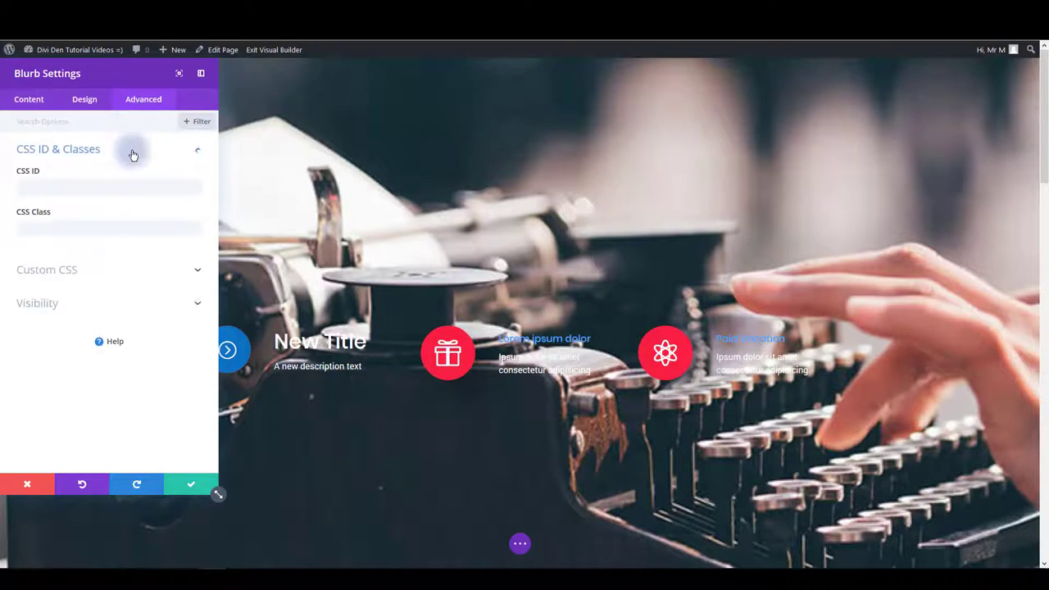
pyautogui.click(46, 187)
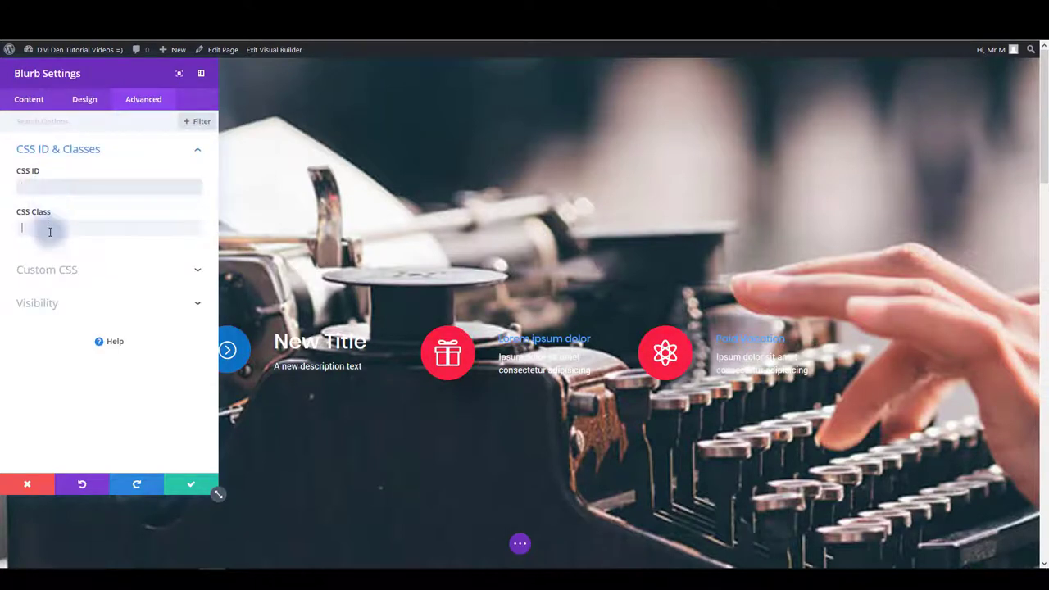
pyautogui.click(75, 272)
pyautogui.scroll(-5, 93, 261)
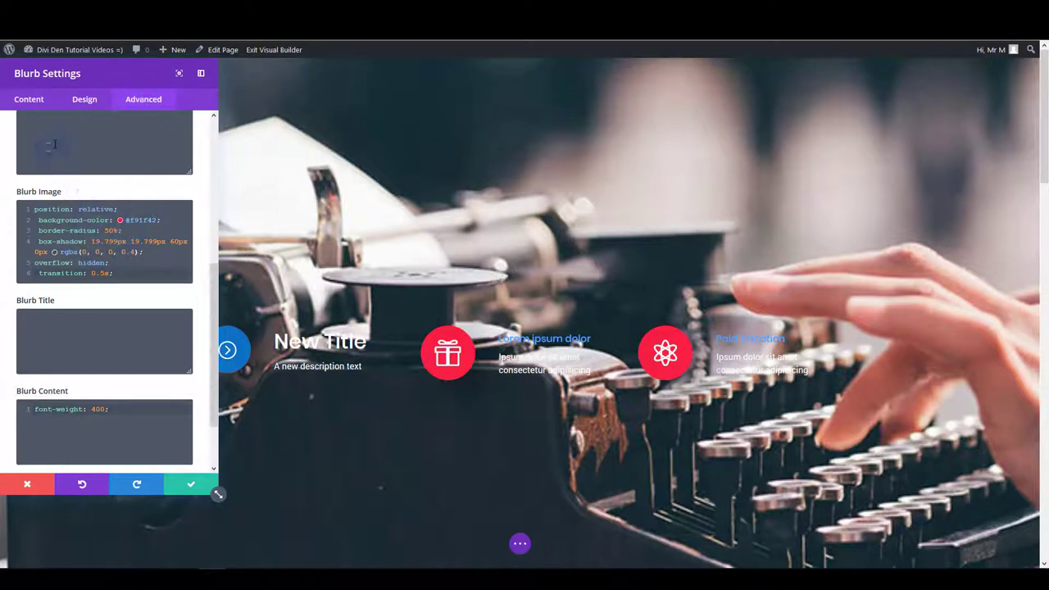
pyautogui.click(83, 102)
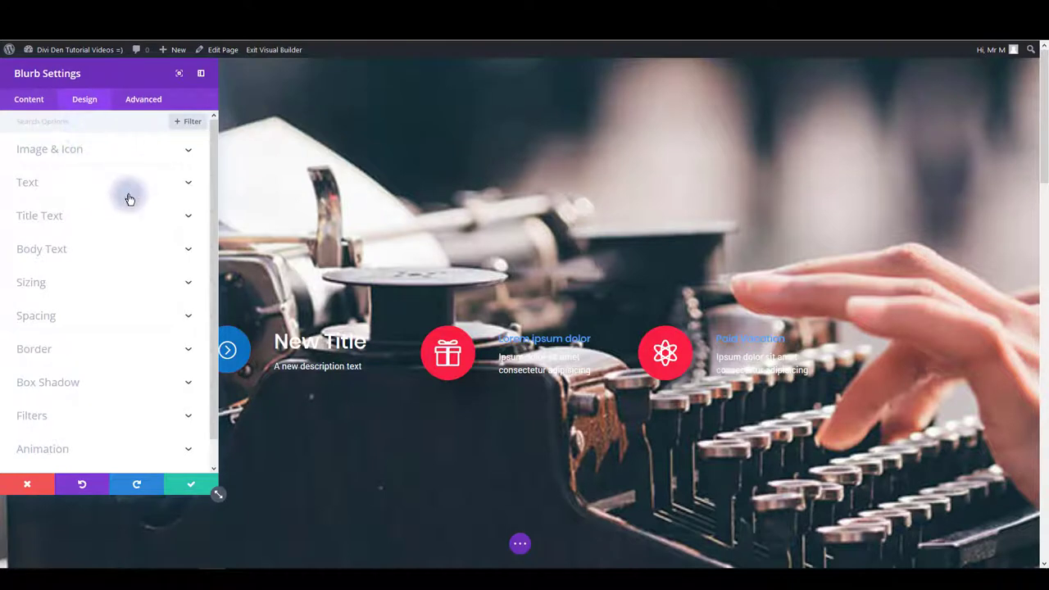
pyautogui.click(141, 105)
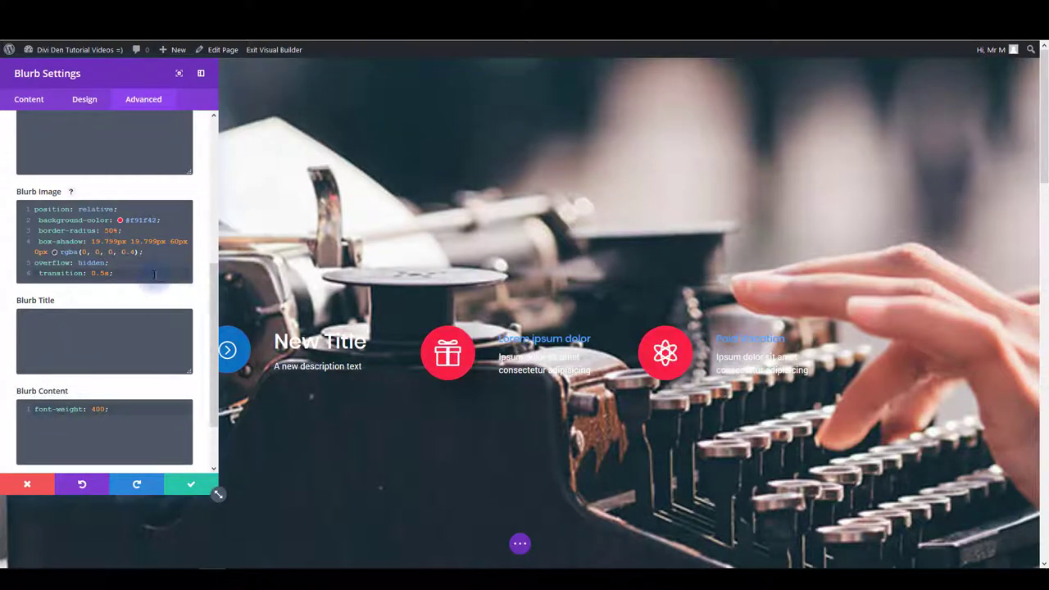
pyautogui.scroll(2, 130, 282)
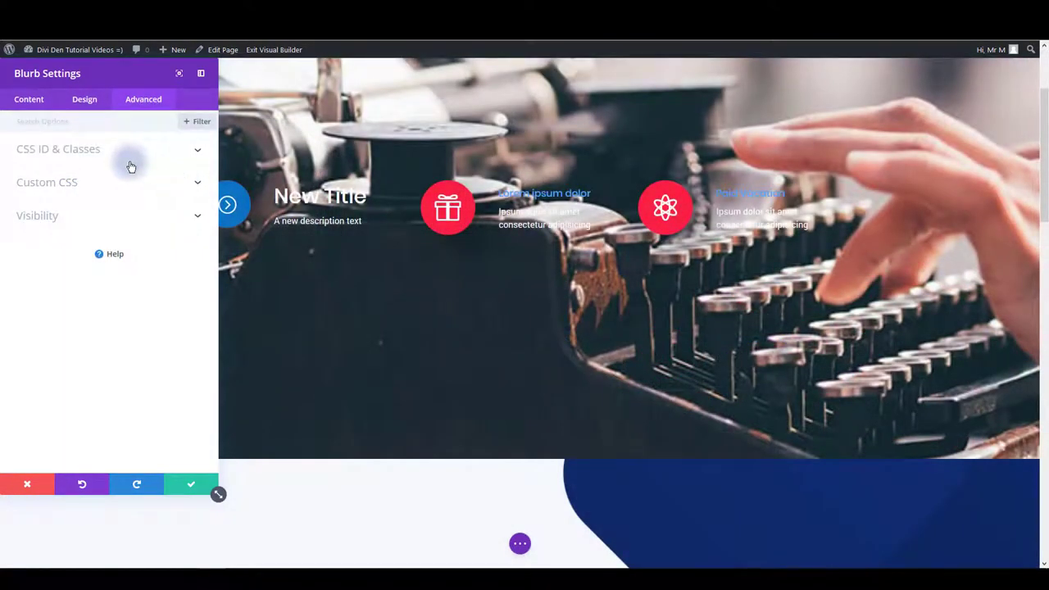
# Filter the blurb's options to Modified Styles, clear the filter, then save and close the blurb.
pyautogui.click(191, 123)
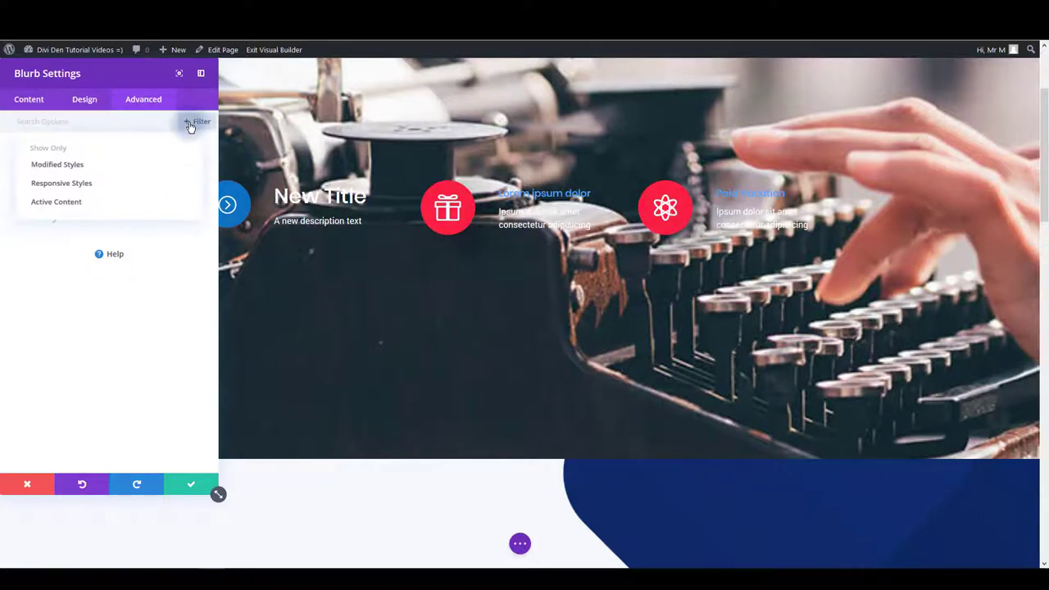
pyautogui.click(103, 166)
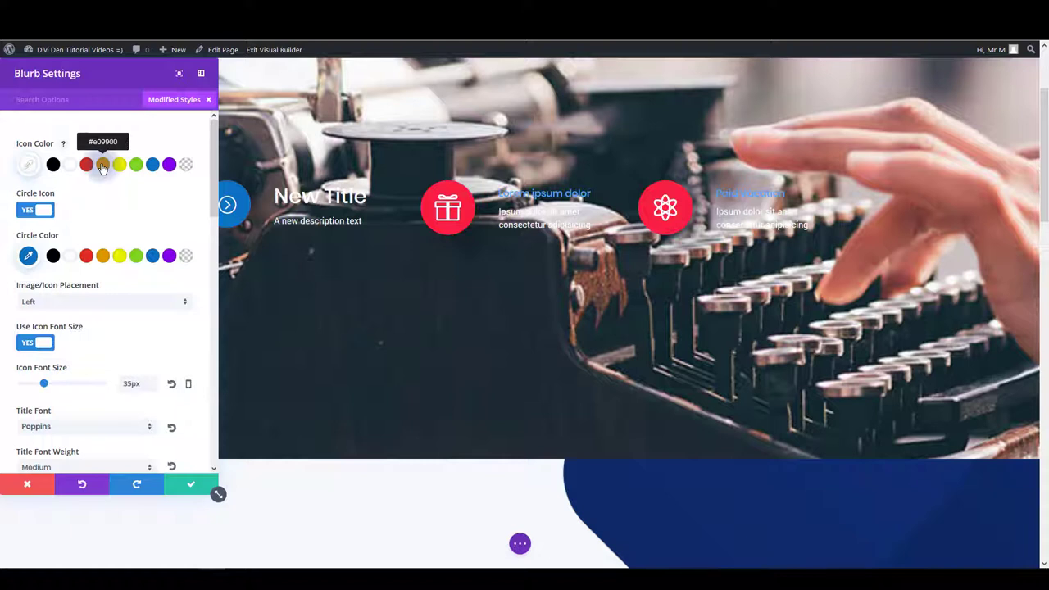
pyautogui.click(209, 100)
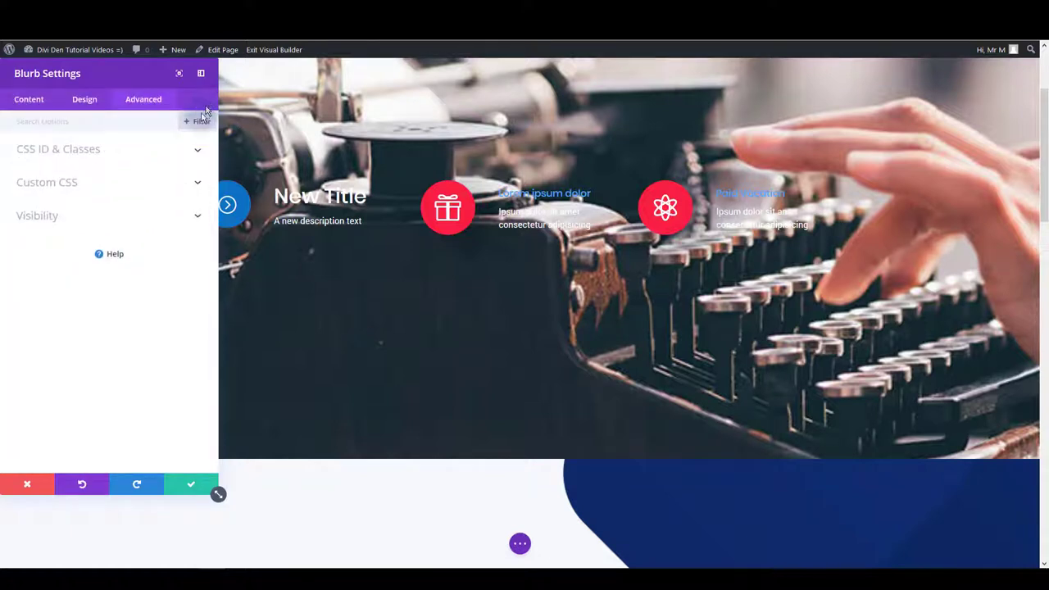
pyautogui.click(88, 100)
pyautogui.scroll(-1, 102, 344)
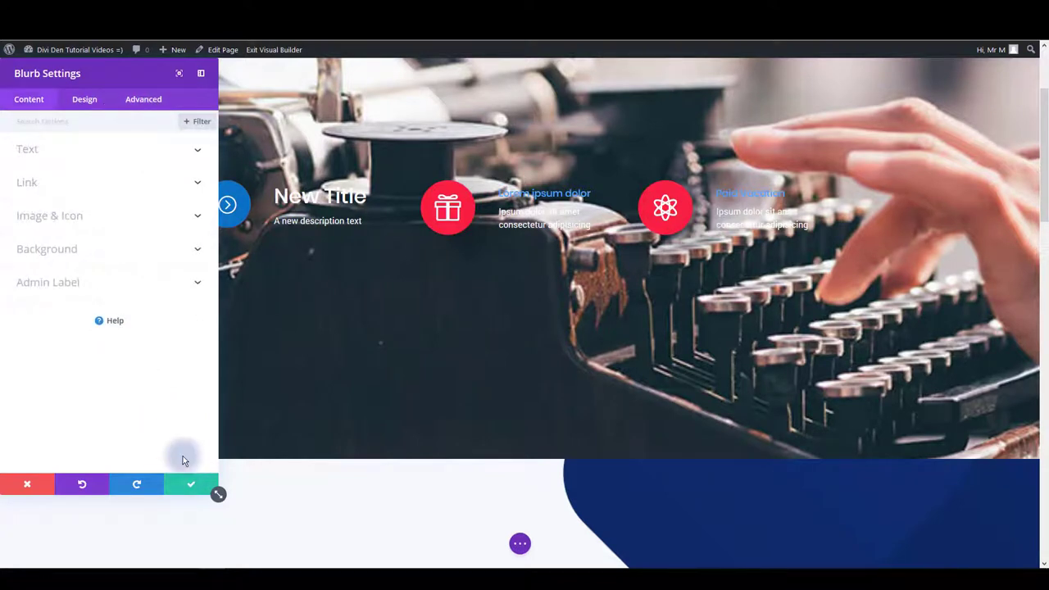
pyautogui.click(182, 484)
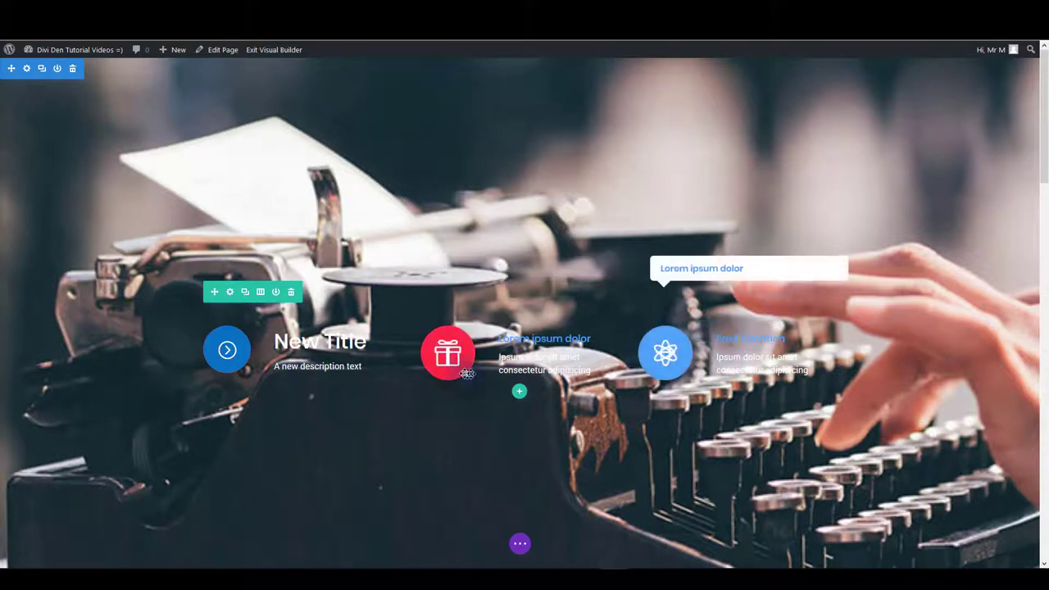
# Delete the section's typewriter image and gradient, leaving a white background, and save.
pyautogui.click(25, 71)
pyautogui.click(93, 149)
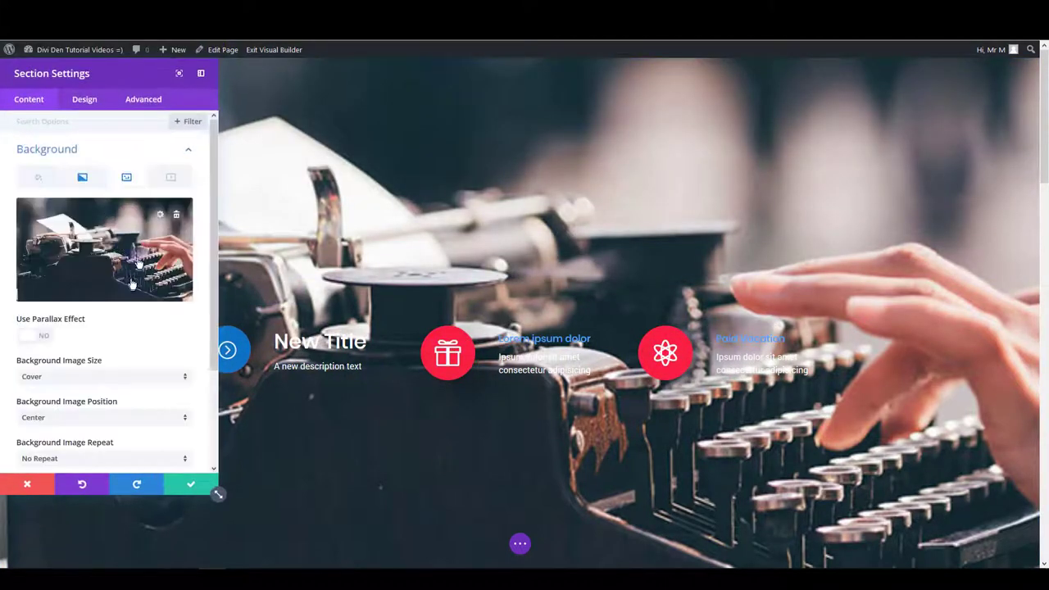
pyautogui.click(82, 177)
pyautogui.click(38, 177)
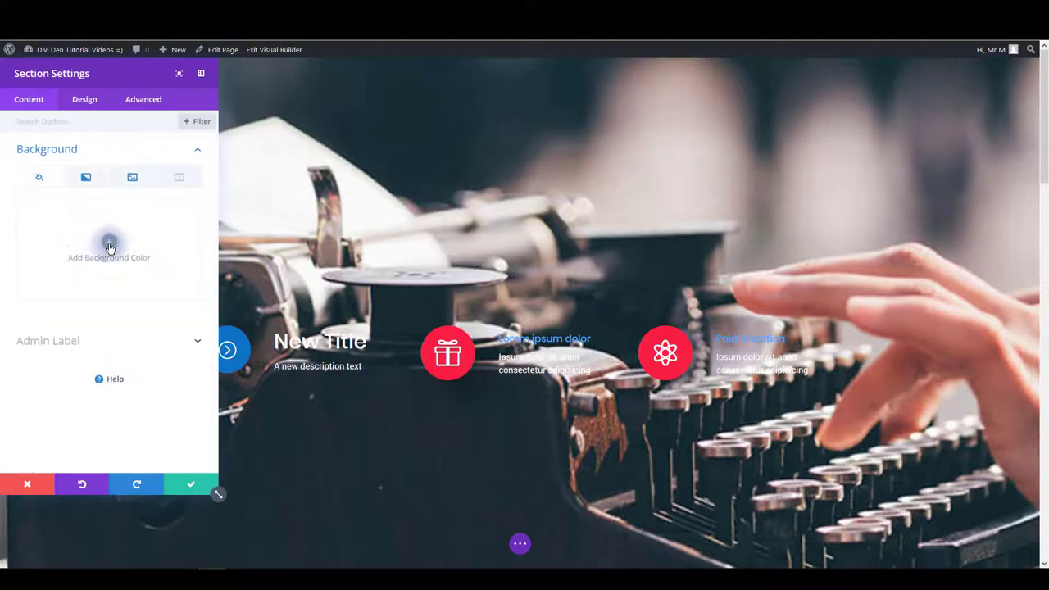
pyautogui.click(85, 241)
pyautogui.click(54, 303)
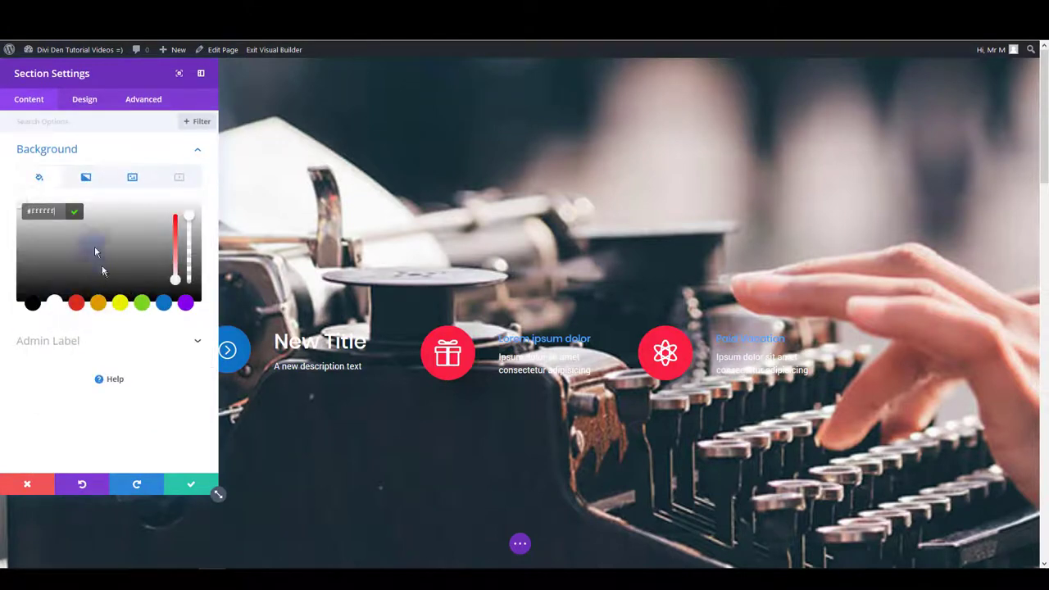
pyautogui.click(127, 178)
pyautogui.click(175, 216)
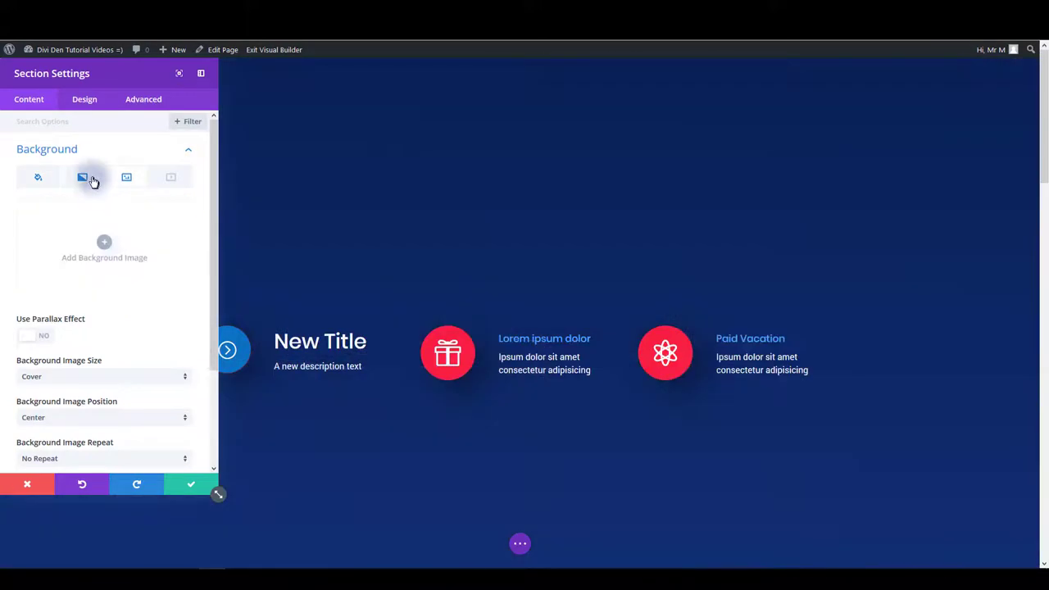
pyautogui.click(84, 177)
pyautogui.click(175, 216)
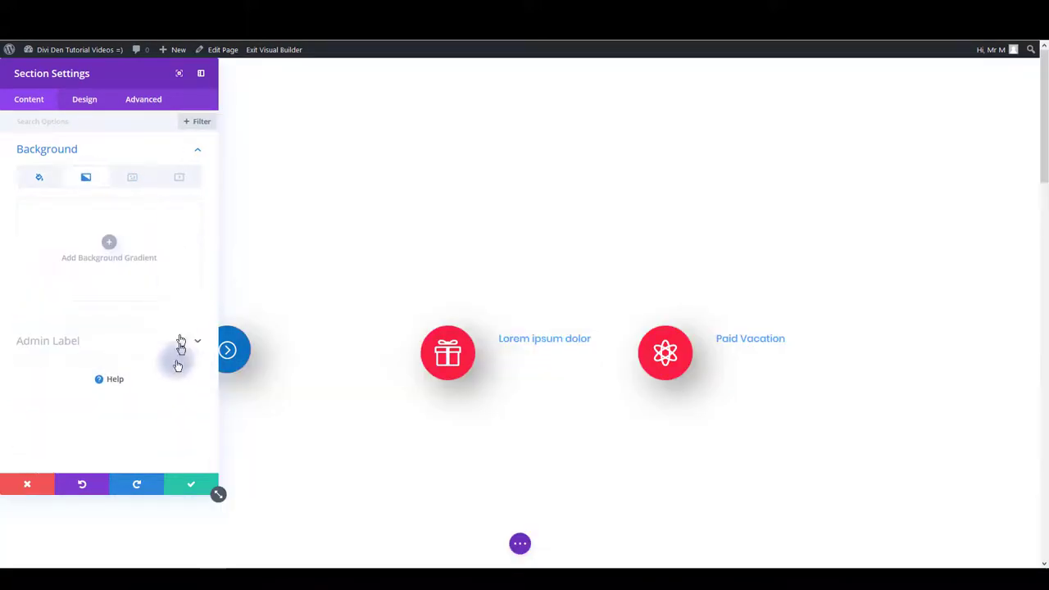
pyautogui.click(190, 482)
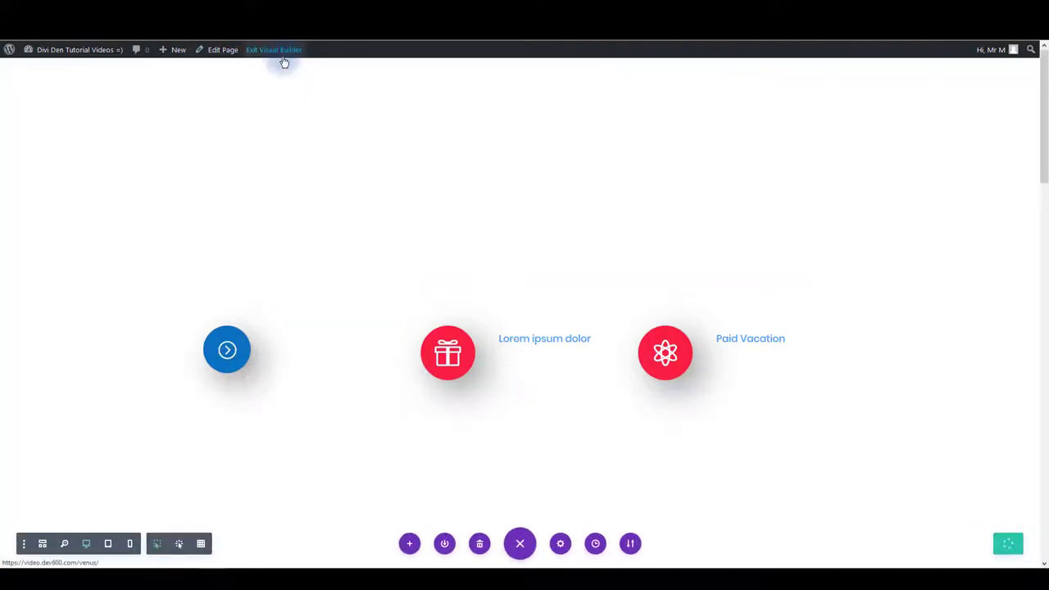
# Exit the visual builder and open the Master CSS Changer file from the Venus Assistant dashboard.
pyautogui.click(283, 61)
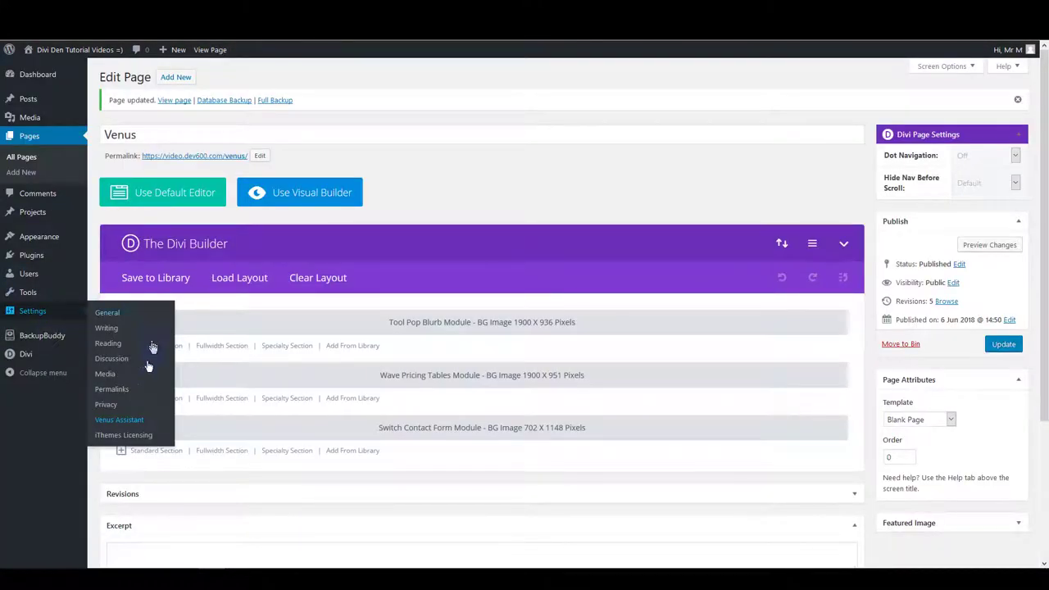
pyautogui.click(131, 420)
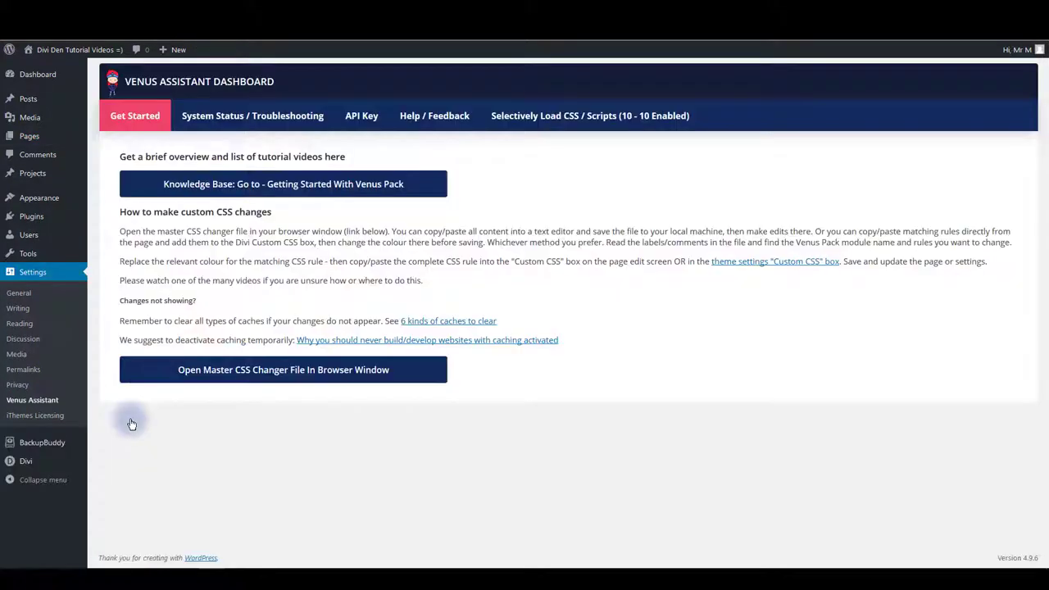
pyautogui.click(238, 372)
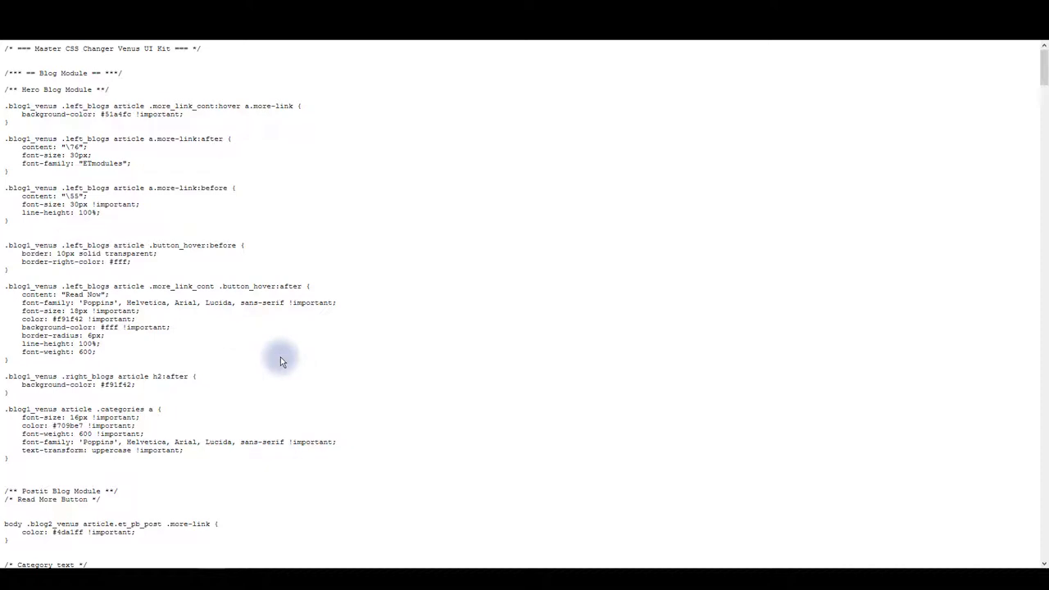
# Select all of the master CSS file's text in the browser.
pyautogui.hotkey('ctrl', 'a')
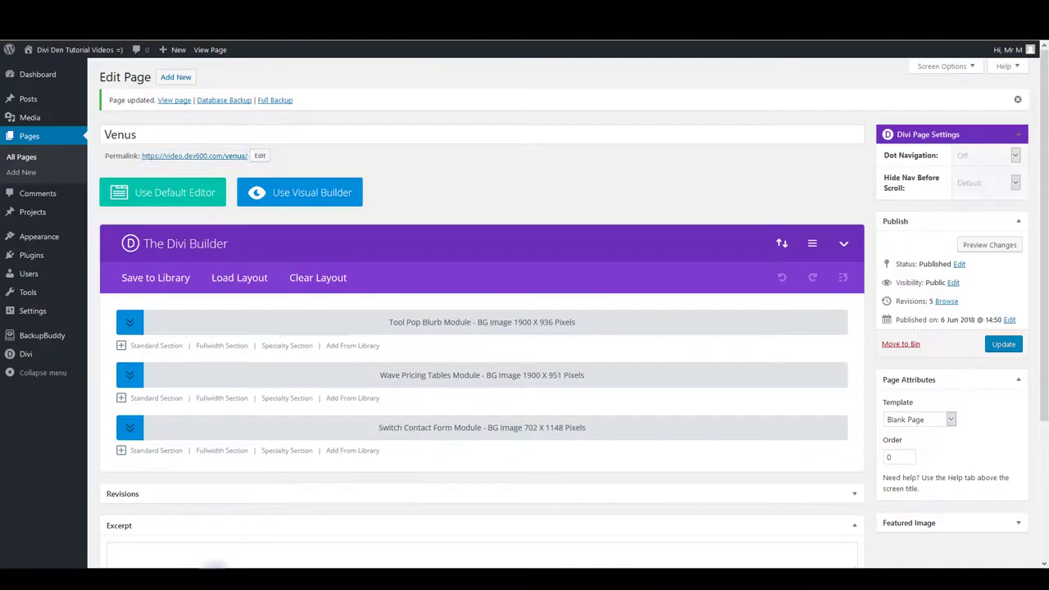
# Search the pasted CSS for 'tool pop' to reach the Tool Pop Blurb Module heading at line 129.
pyautogui.click(213, 563)
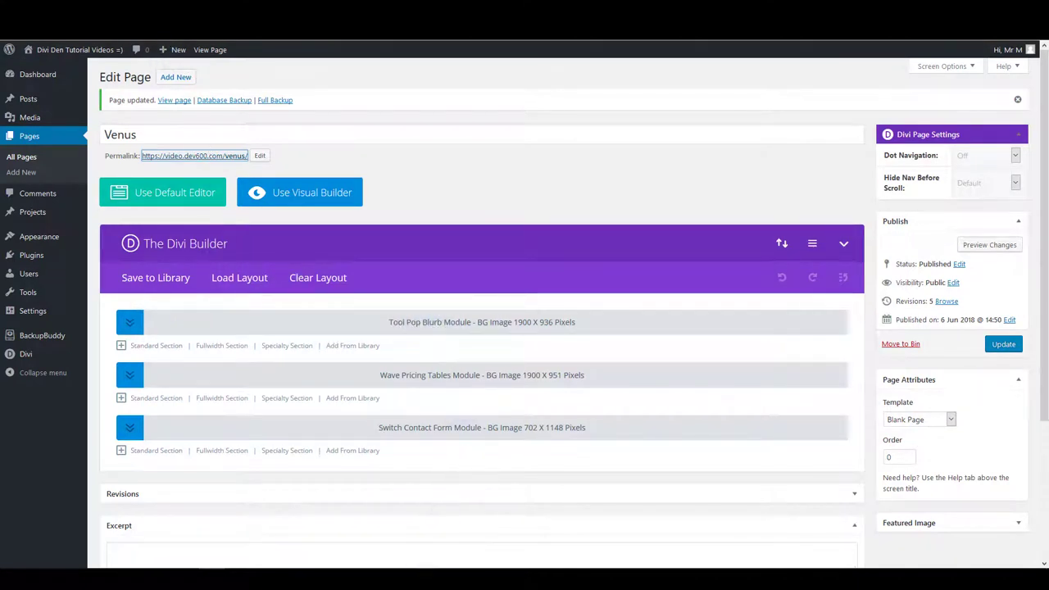
pyautogui.click(420, 565)
pyautogui.click(432, 394)
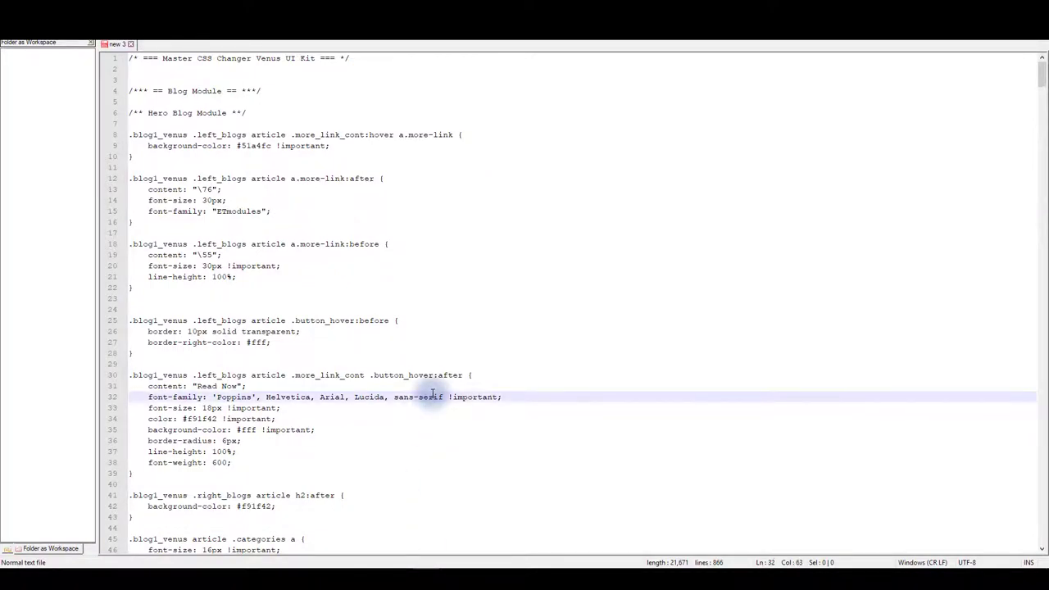
pyautogui.doubleClick(431, 396)
pyautogui.hotkey('ctrl', 'f')
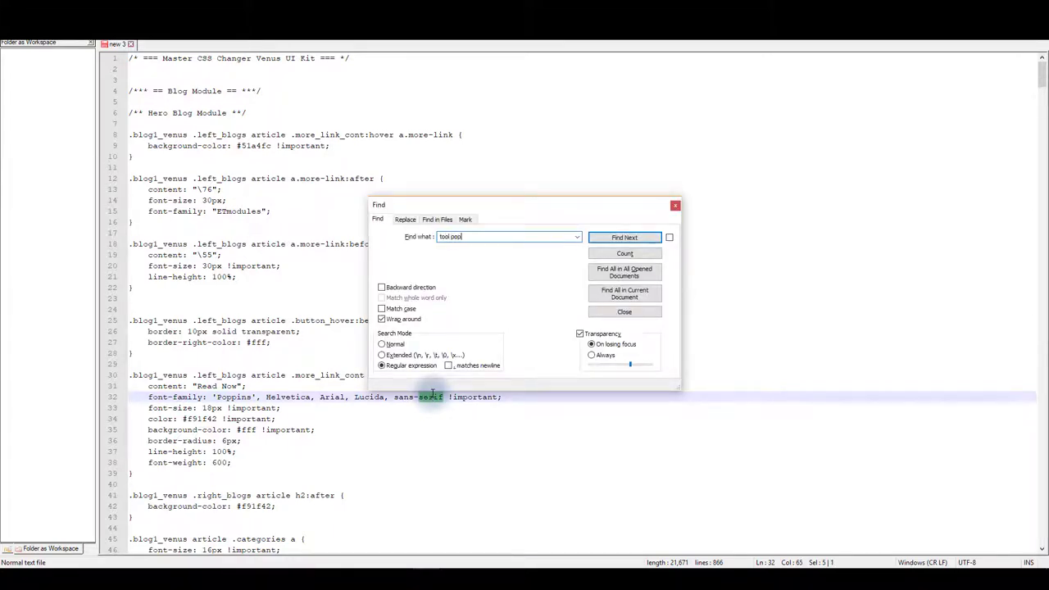
pyautogui.press('Return')
pyautogui.press('Escape')
pyautogui.press('End')
pyautogui.hotkey('shift', 'Home')
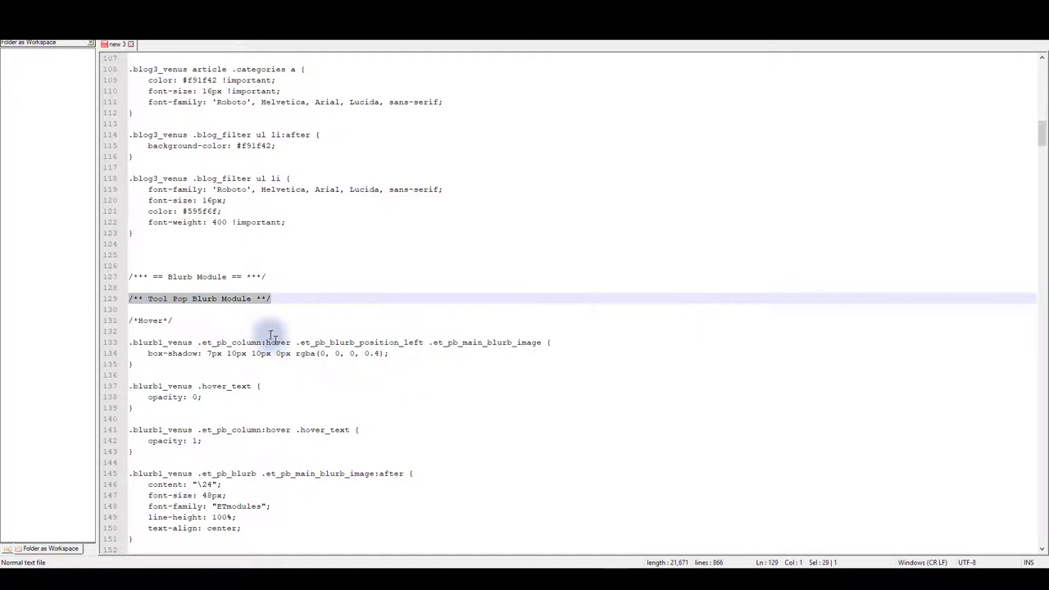
# Look over the Blurb Module, Tool Pop and Hover comment lines in the CSS file.
pyautogui.click(164, 362)
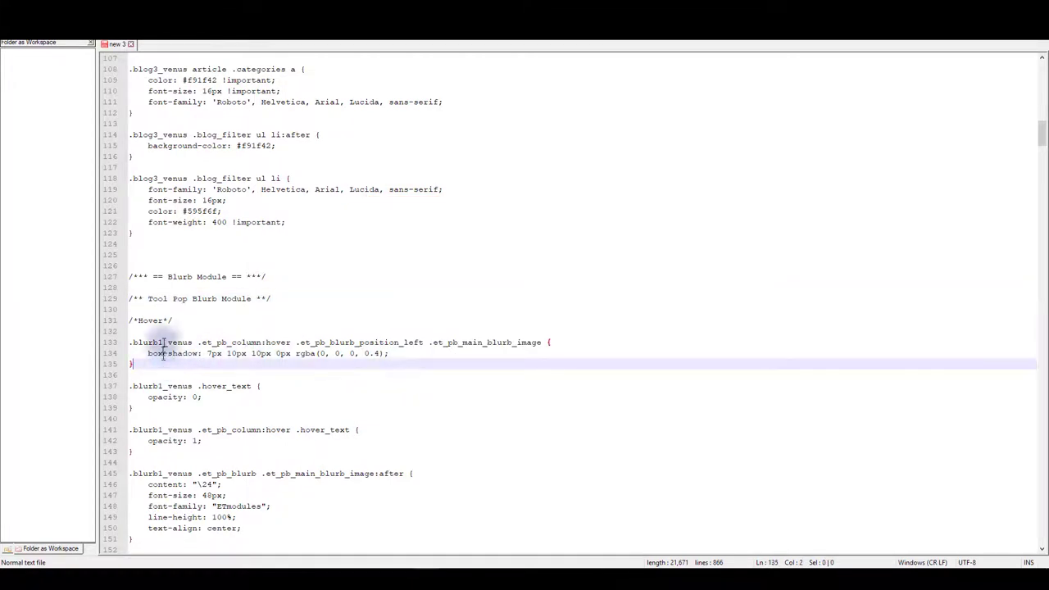
pyautogui.moveTo(173, 320); pyautogui.dragTo(98, 273)
pyautogui.click(190, 321)
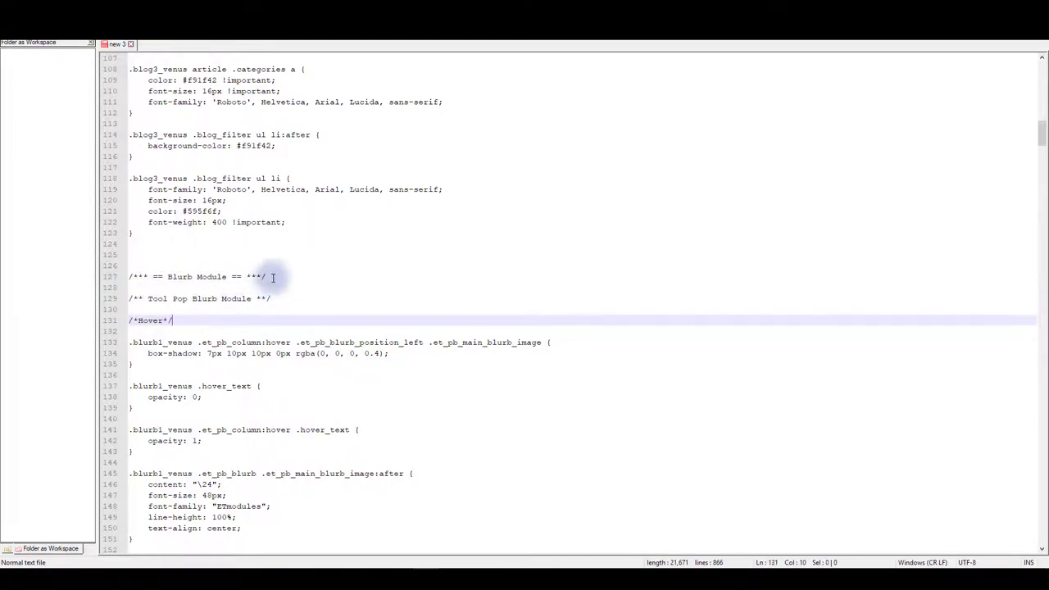
pyautogui.moveTo(272, 277); pyautogui.dragTo(90, 275)
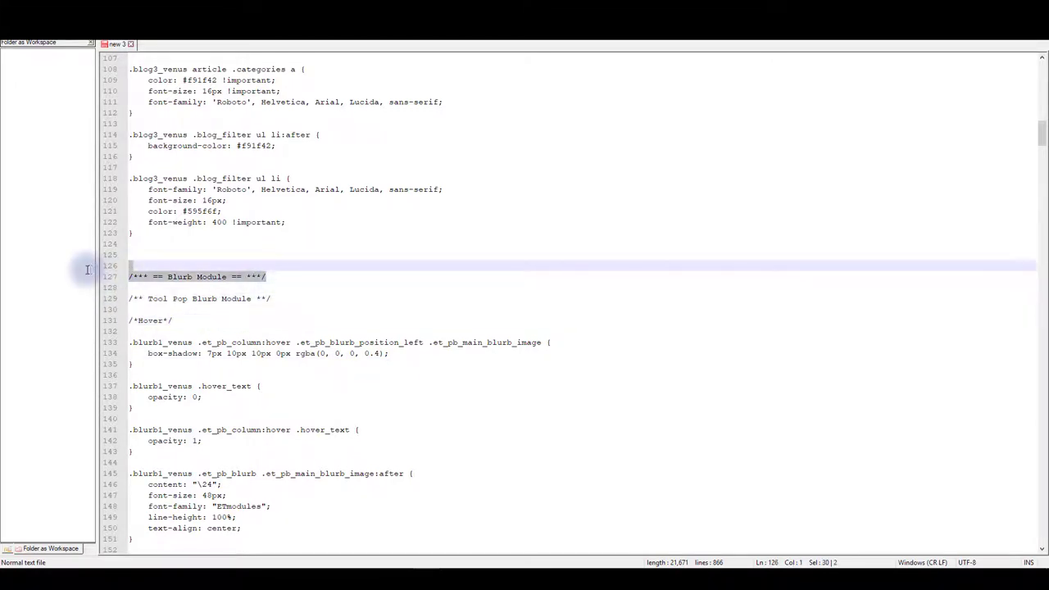
pyautogui.doubleClick(185, 278)
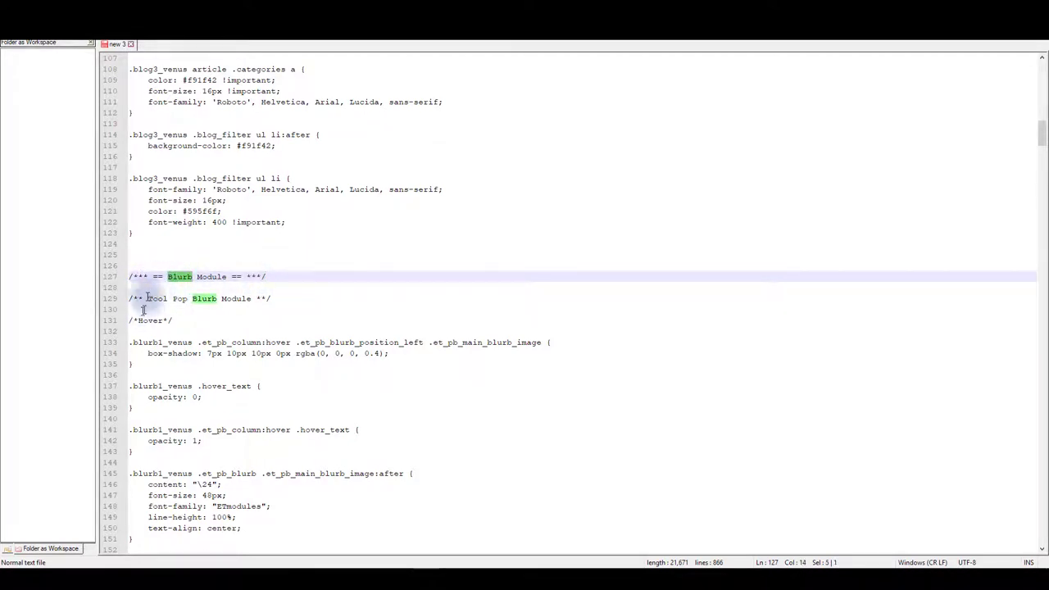
pyautogui.moveTo(274, 299); pyautogui.dragTo(115, 298)
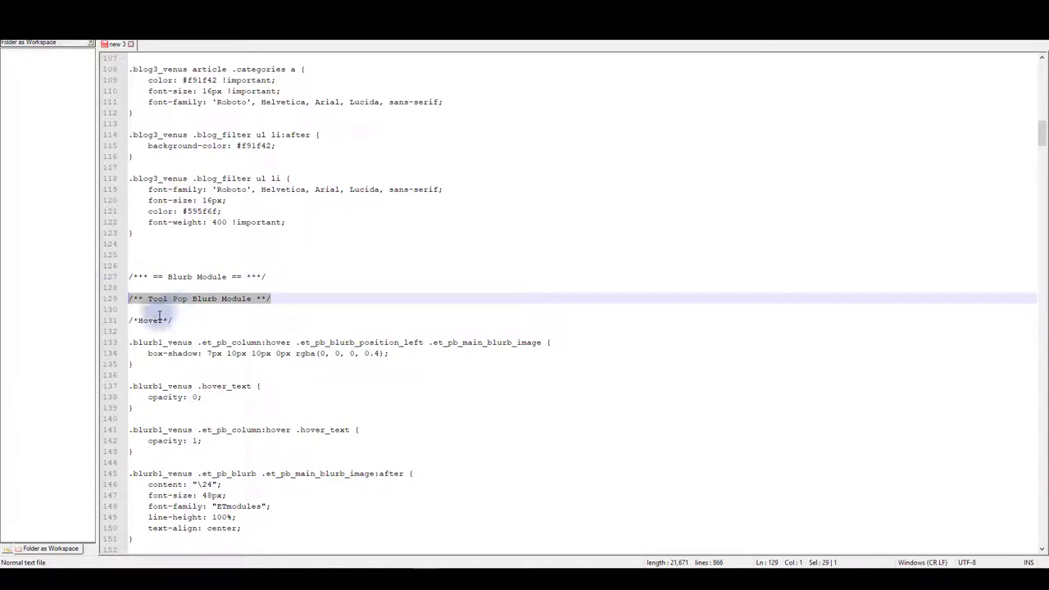
pyautogui.moveTo(173, 322); pyautogui.dragTo(105, 321)
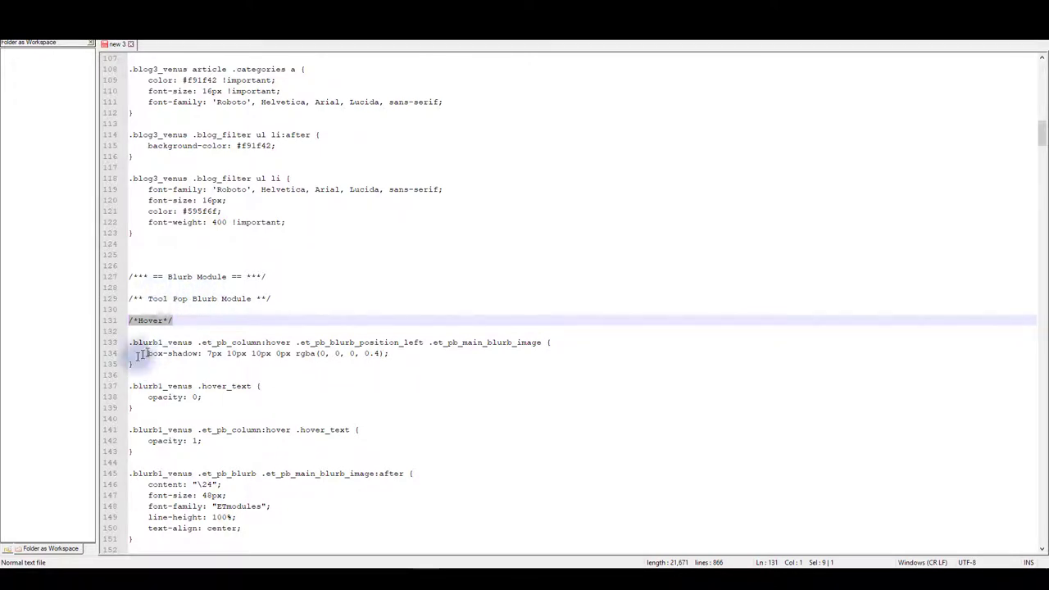
# Change line 134's shadow colour to rgba(255, 255, 255, 0.6) and copy lines 133–135.
pyautogui.moveTo(131, 364); pyautogui.dragTo(98, 321)
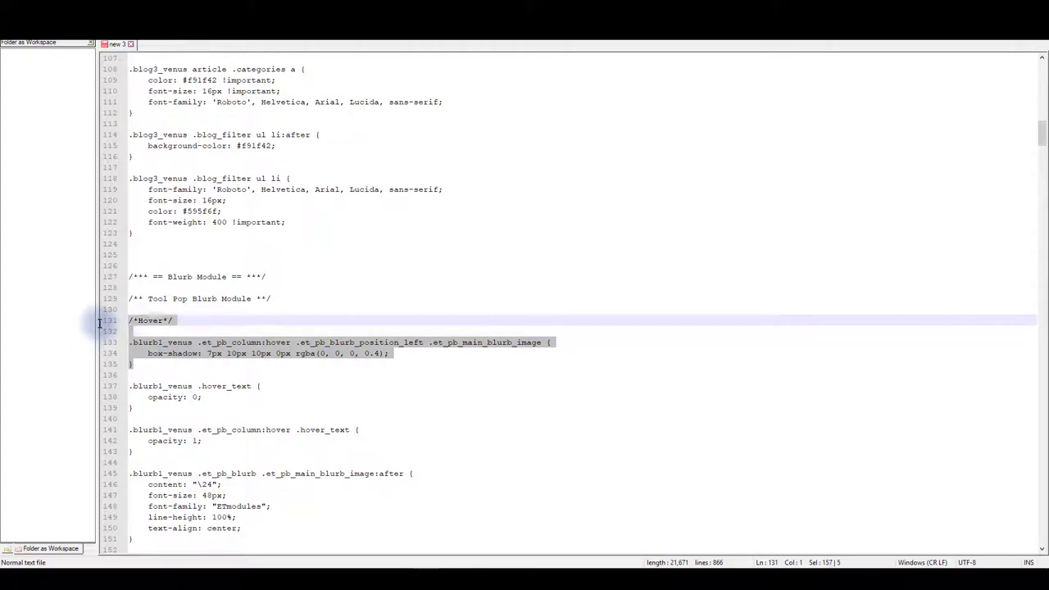
pyautogui.click(153, 352)
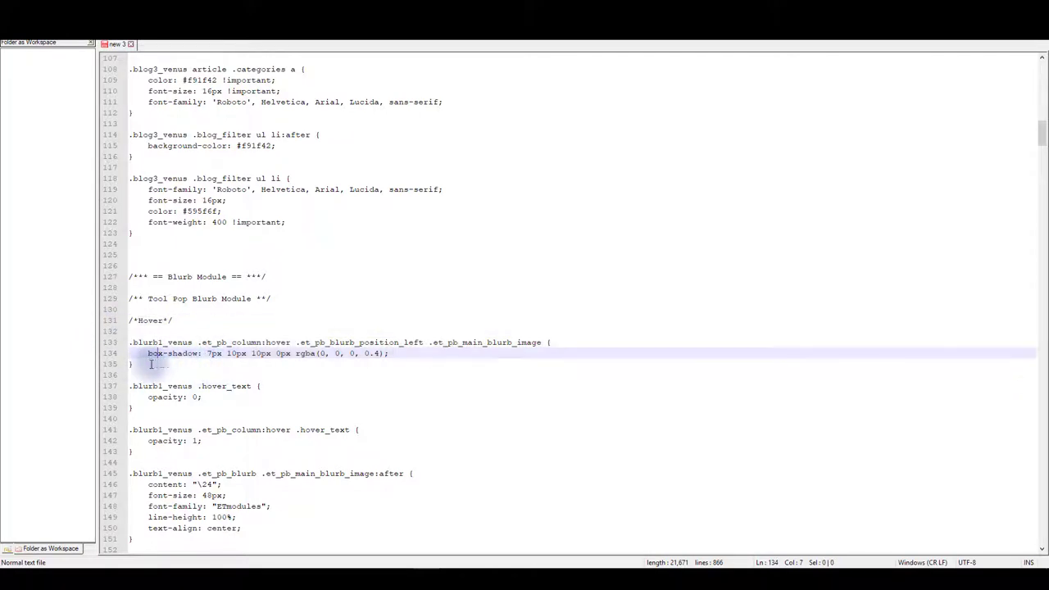
pyautogui.moveTo(131, 363); pyautogui.dragTo(129, 342)
pyautogui.click(322, 353)
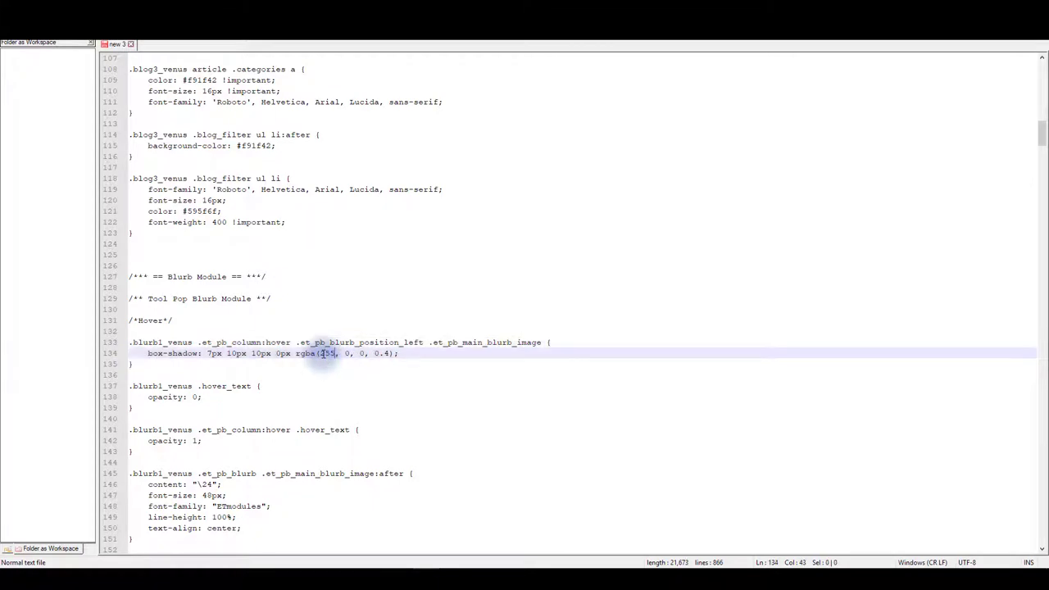
pyautogui.press('Delete')
pyautogui.write('255')
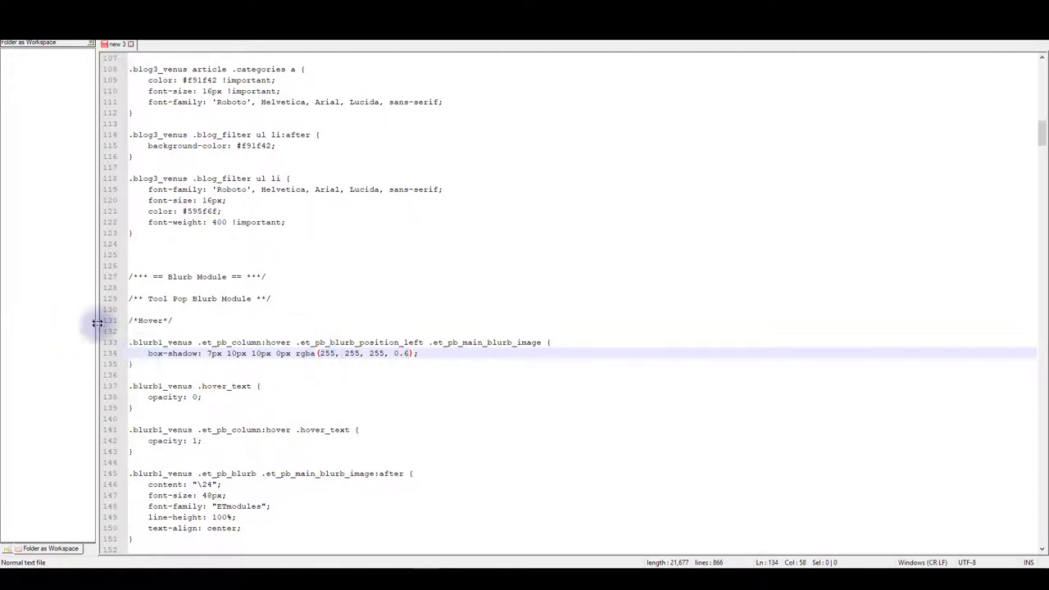
pyautogui.moveTo(133, 364); pyautogui.dragTo(125, 348)
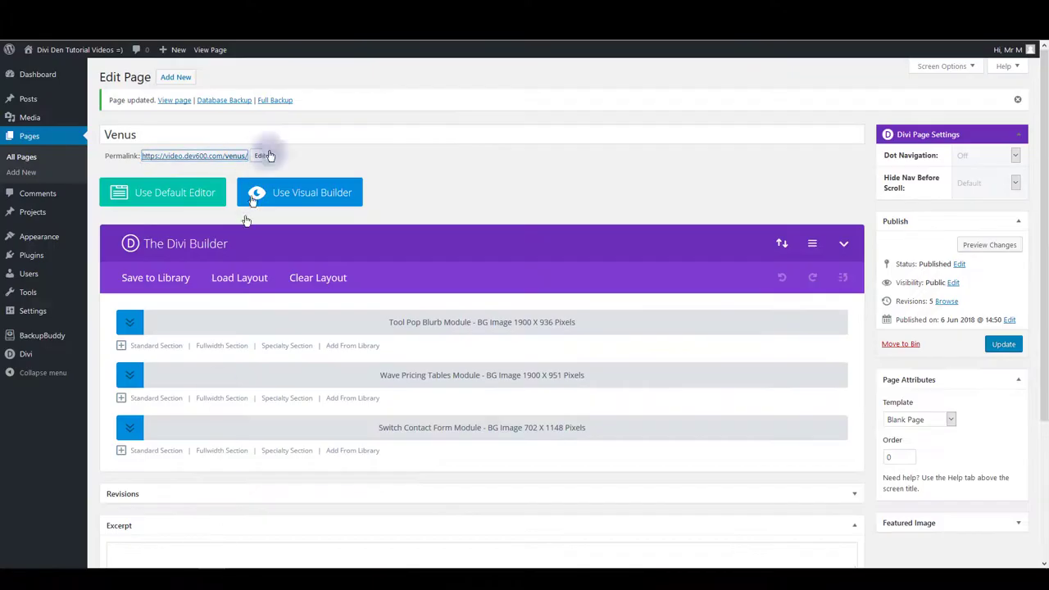
pyautogui.click(201, 576)
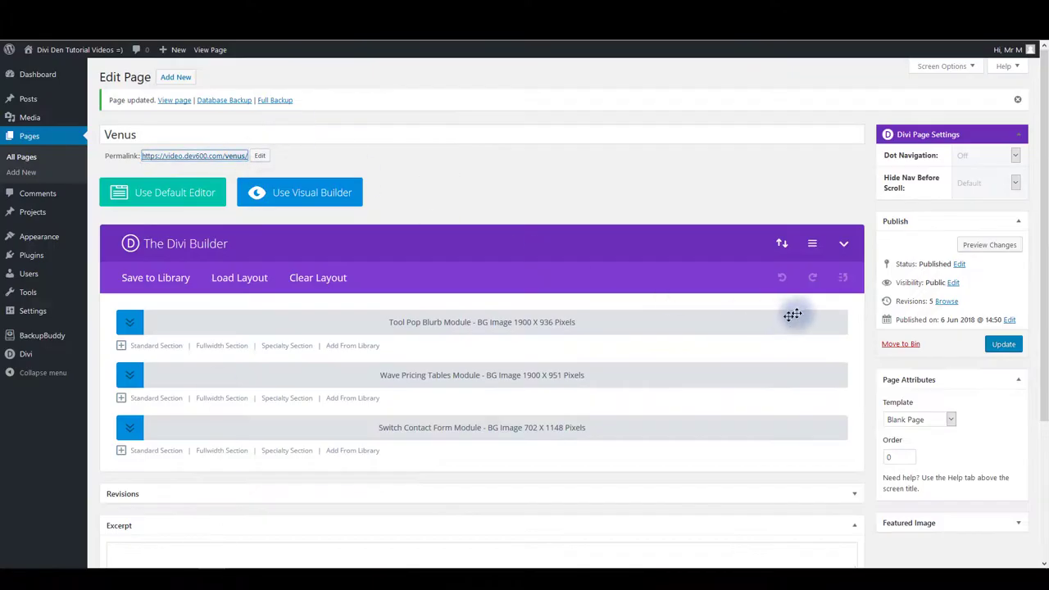
# Paste the hover box-shadow rule into the Venus page's Divi Custom CSS, save, and update the page.
pyautogui.click(812, 249)
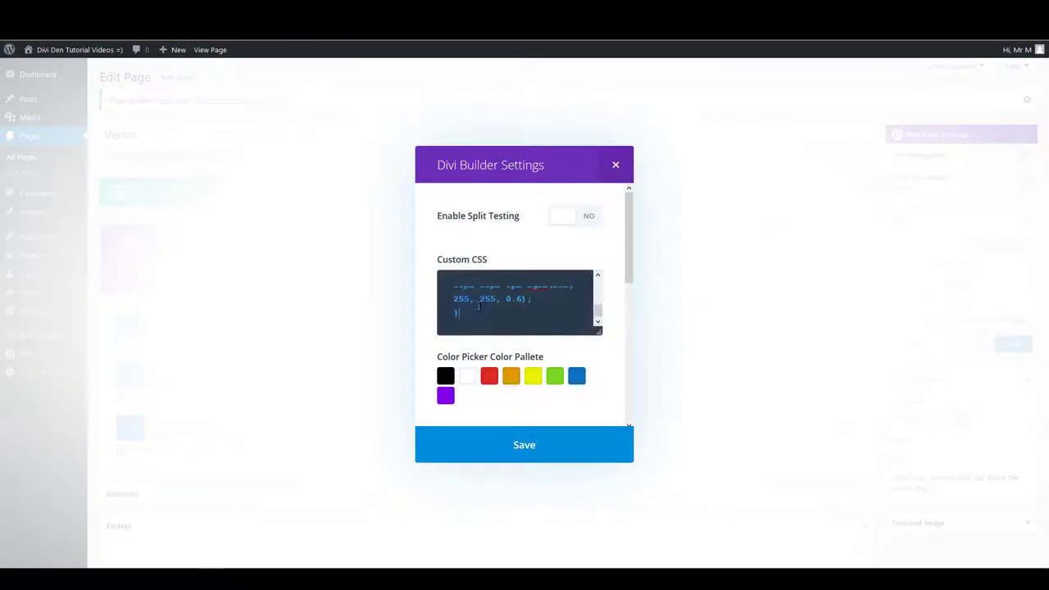
pyautogui.moveTo(599, 331); pyautogui.dragTo(599, 378)
pyautogui.scroll(5, 506, 318)
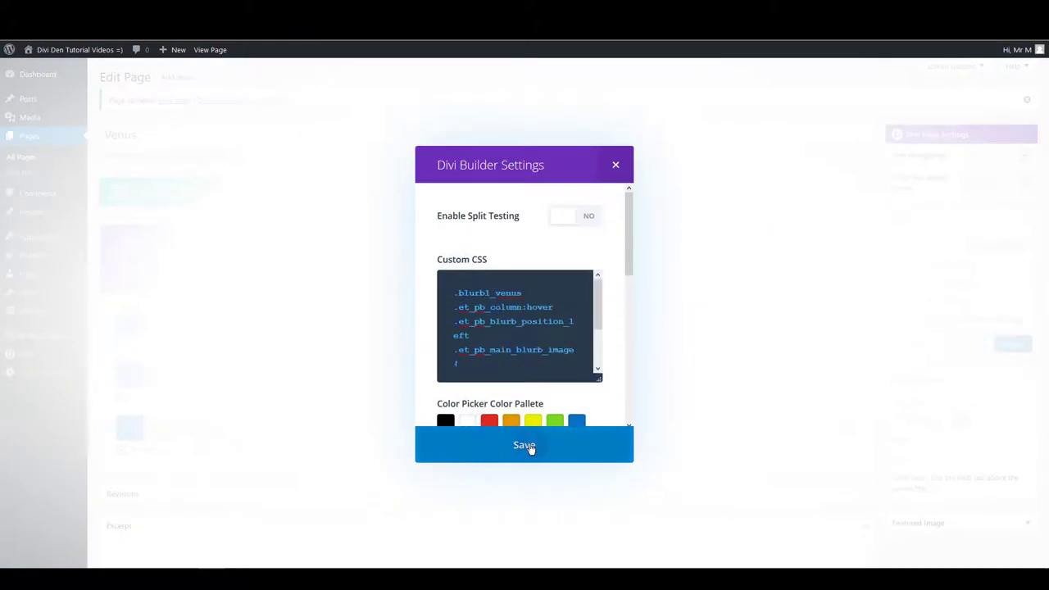
pyautogui.click(516, 447)
pyautogui.click(1003, 345)
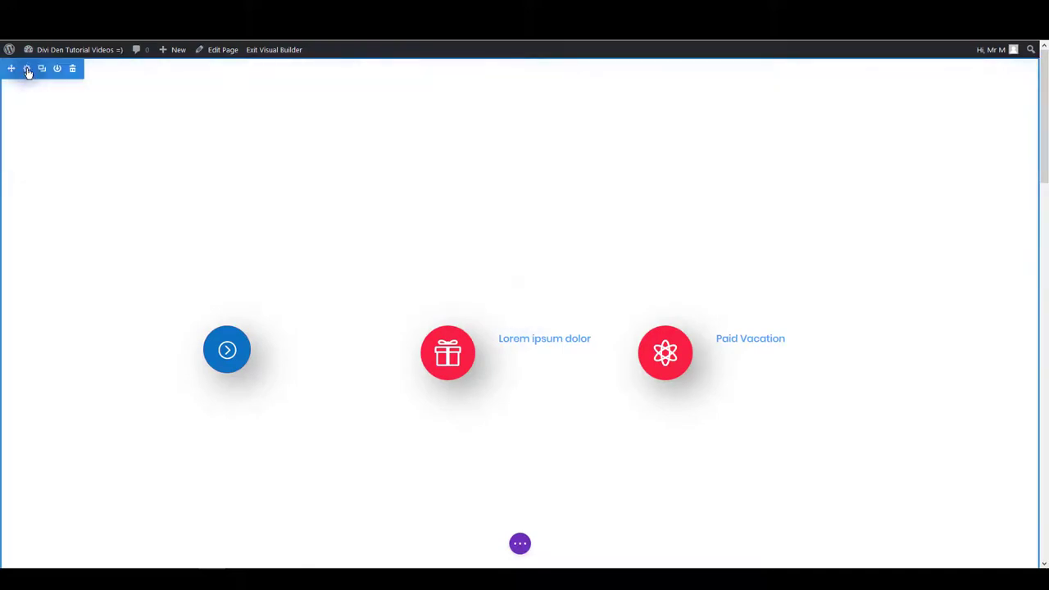
# Set the blurb section's background colour to the blue swatch and check the icon hover shadows.
pyautogui.click(27, 70)
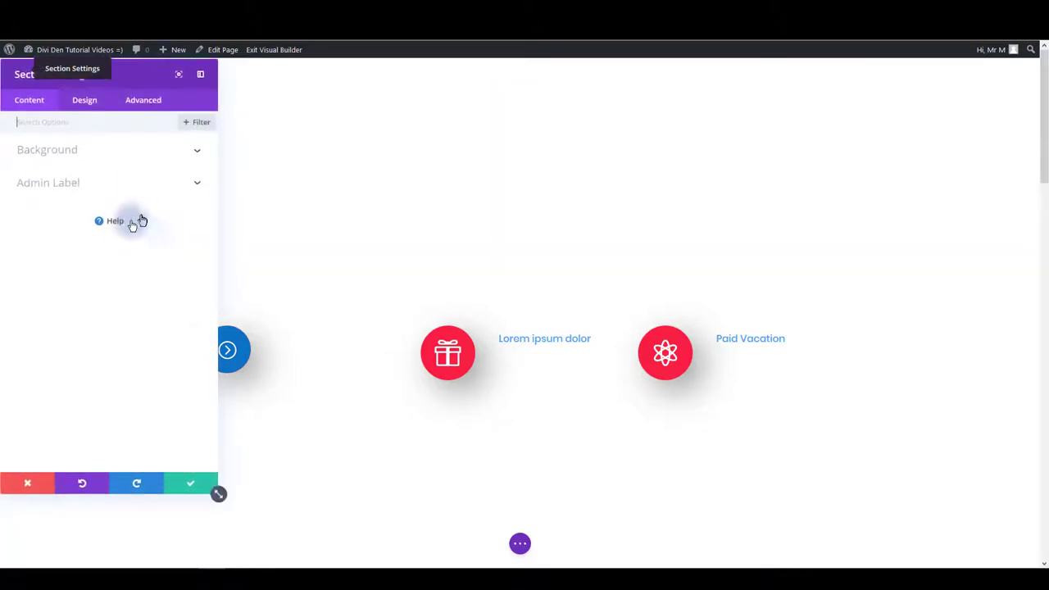
pyautogui.click(56, 152)
pyautogui.click(73, 245)
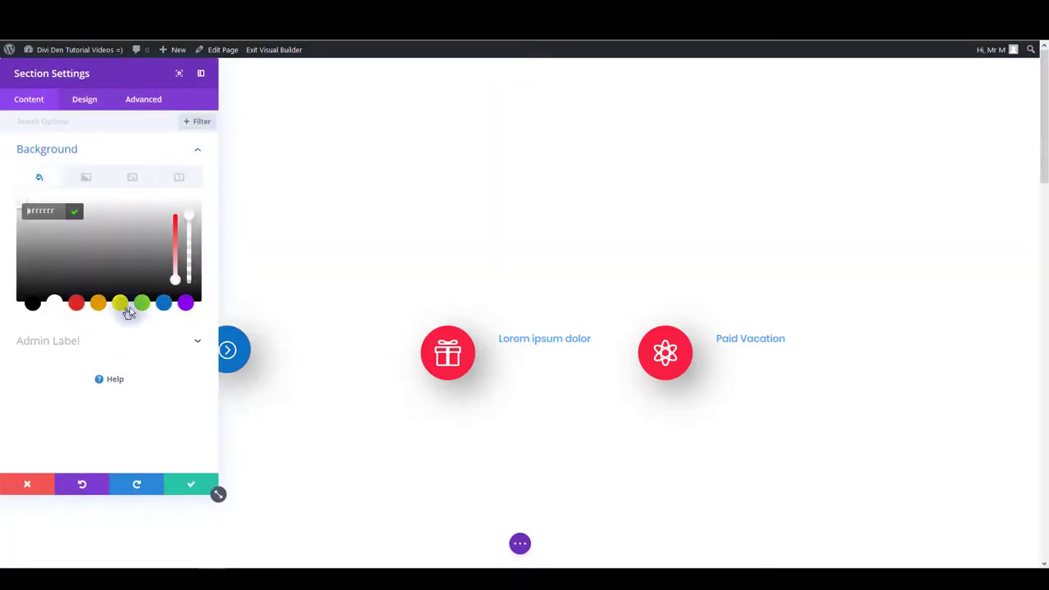
pyautogui.click(164, 302)
pyautogui.click(187, 482)
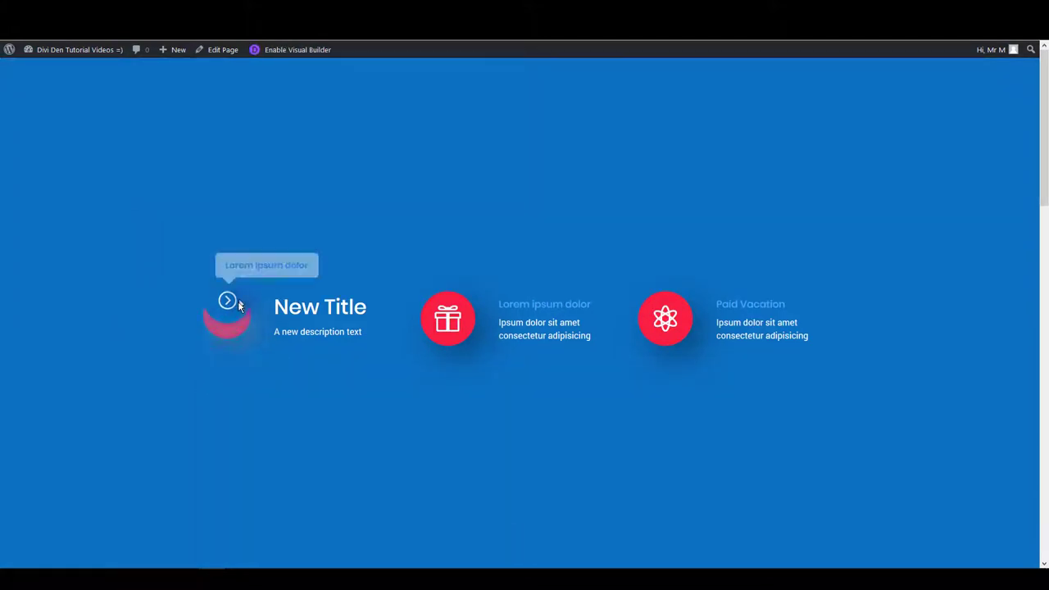
pyautogui.moveTo(654, 318)
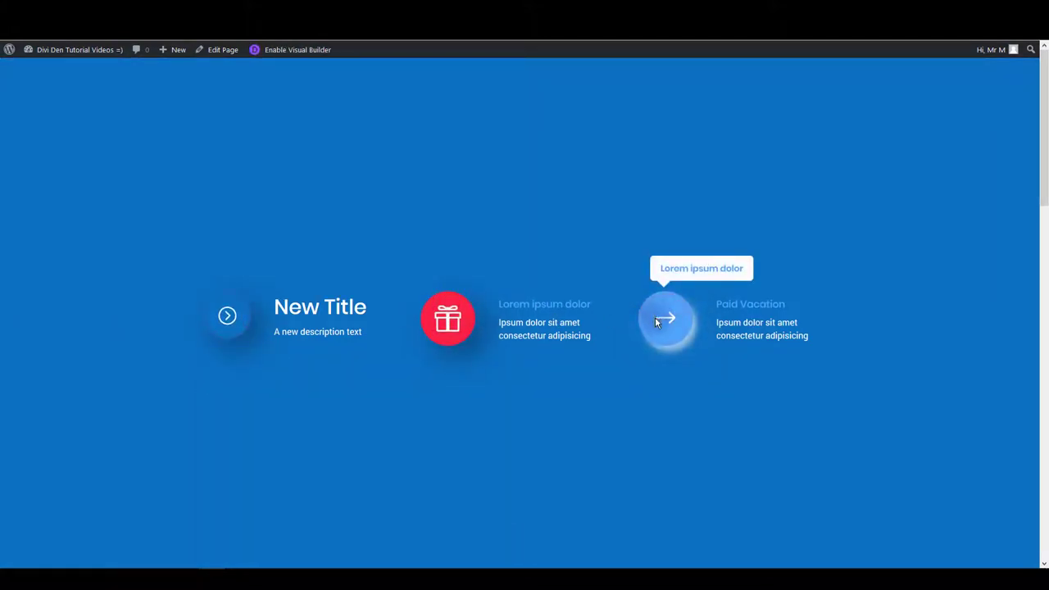
pyautogui.scroll(-3, 660, 330)
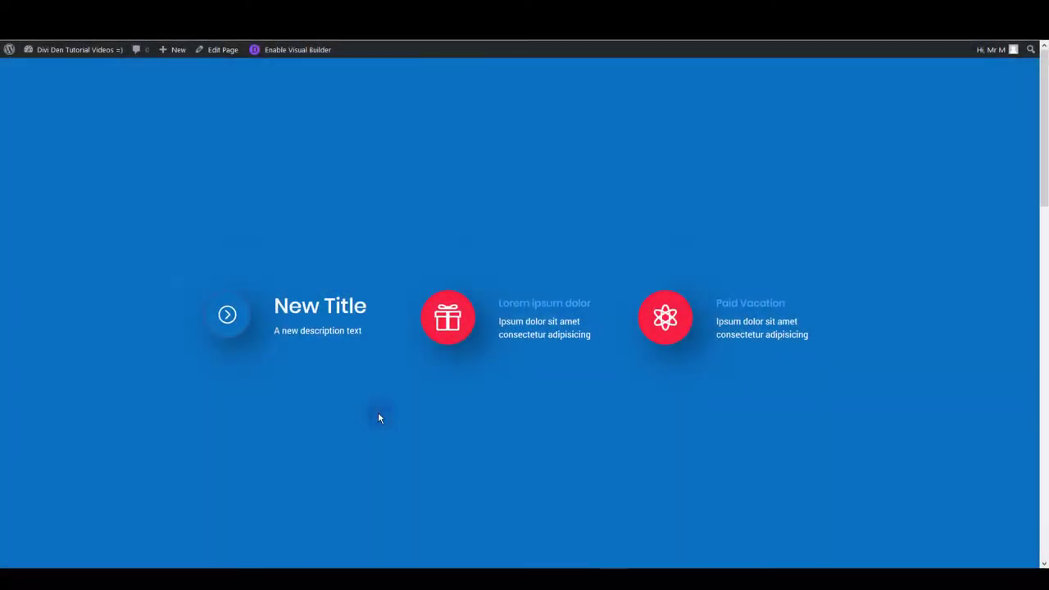
# Scroll to the Contact Us section and open the browser inspector with the split console.
pyautogui.scroll(-10, 379, 417)
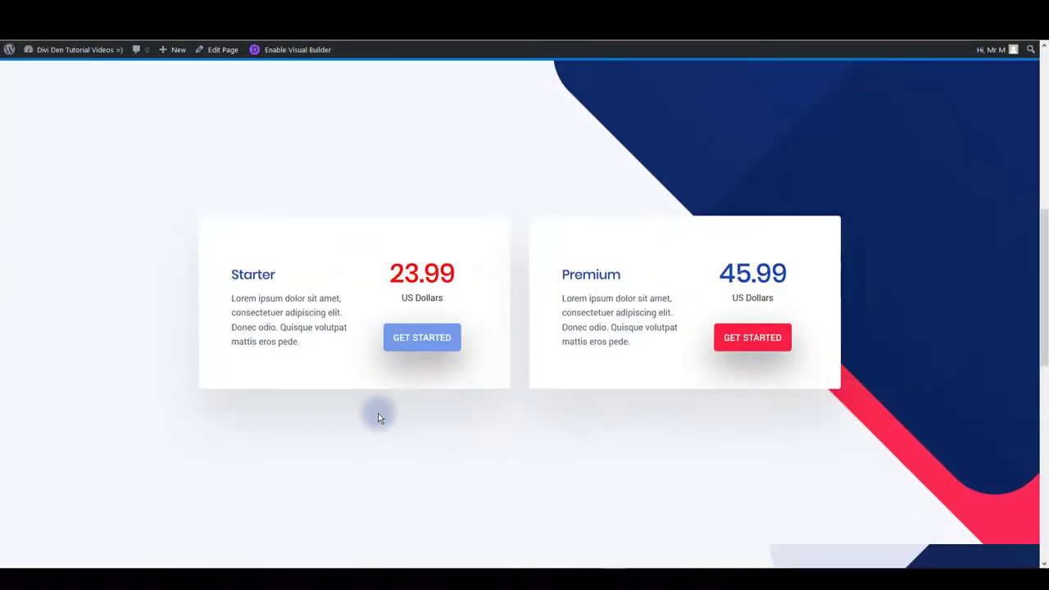
pyautogui.scroll(-4, 378, 418)
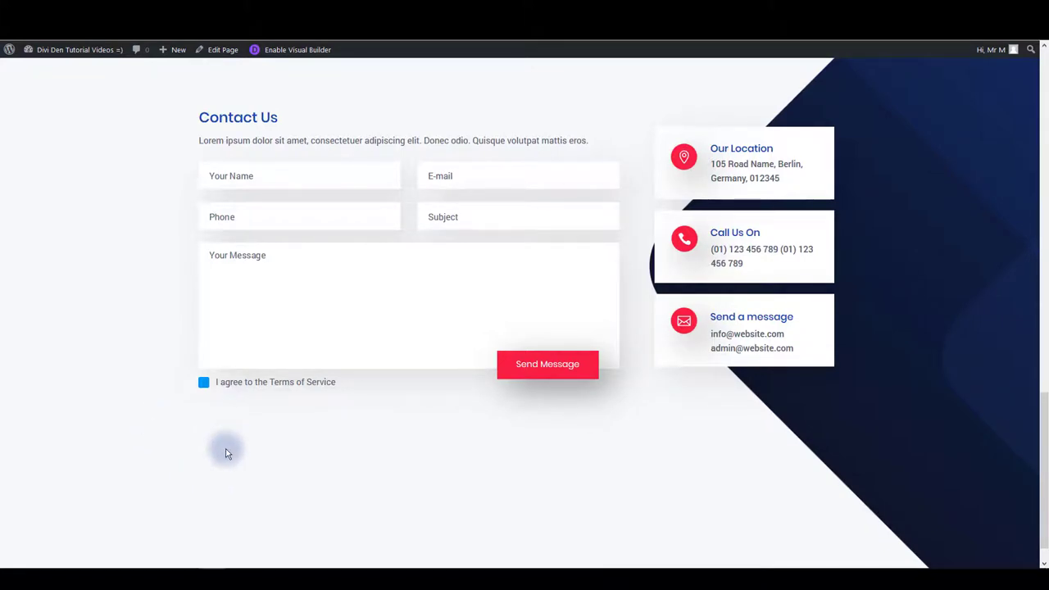
pyautogui.hotkey('ctrl', 'shift', 'i')
pyautogui.press('Escape')
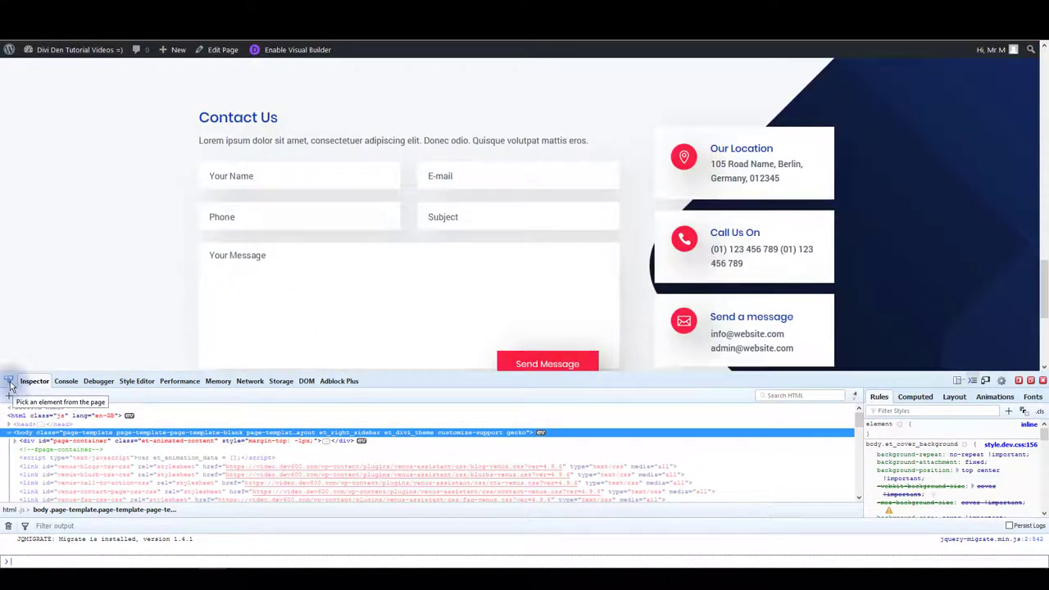
# Pick the Your Message textarea to inspect its transparent placeholder rule.
pyautogui.click(10, 382)
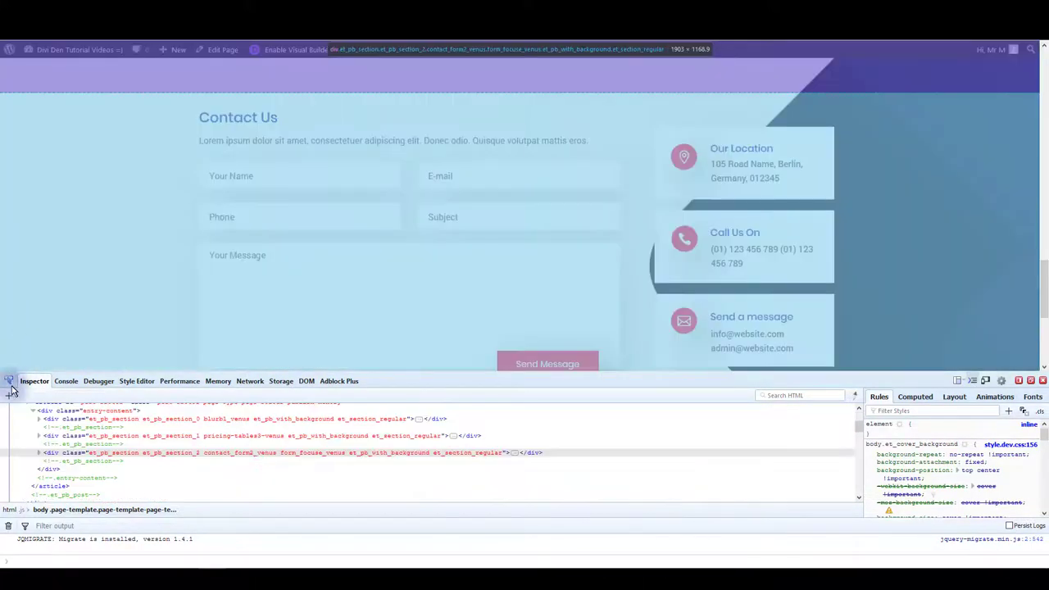
pyautogui.click(10, 382)
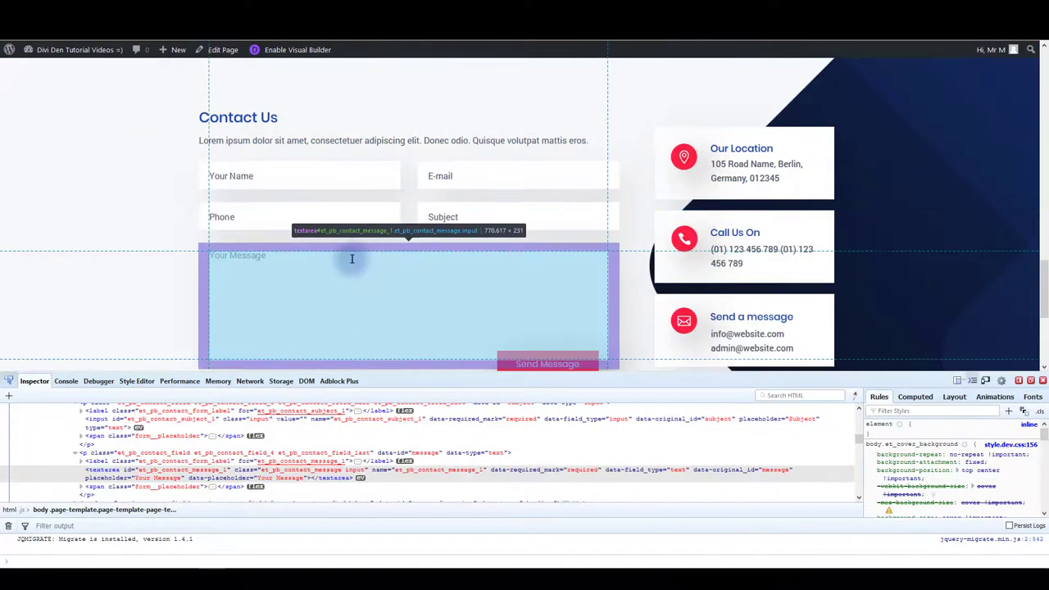
pyautogui.click(352, 271)
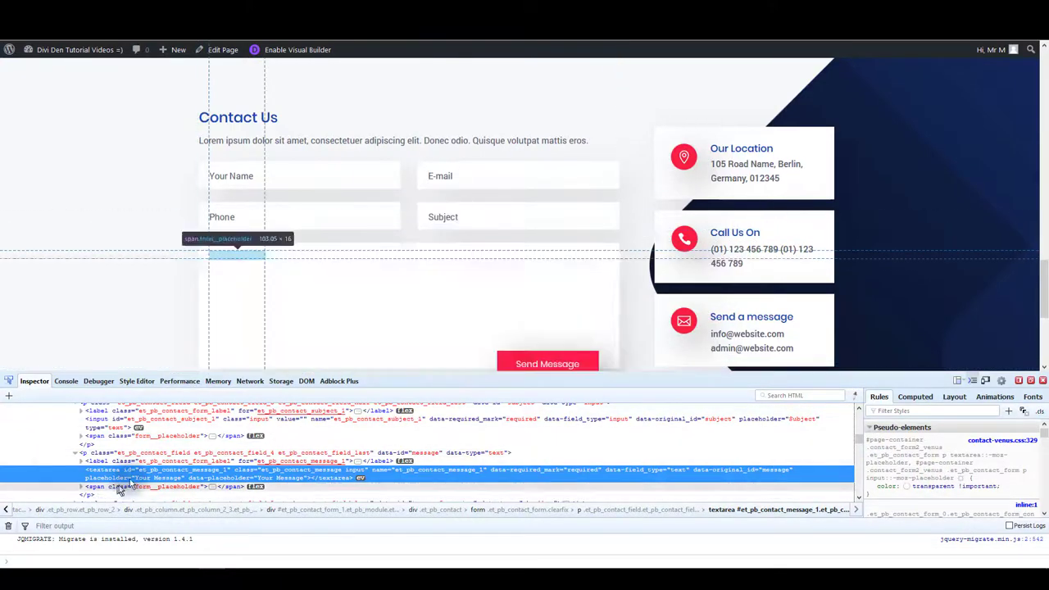
# Focus the Your Message field to see its focus styling, then click away.
pyautogui.click(338, 277)
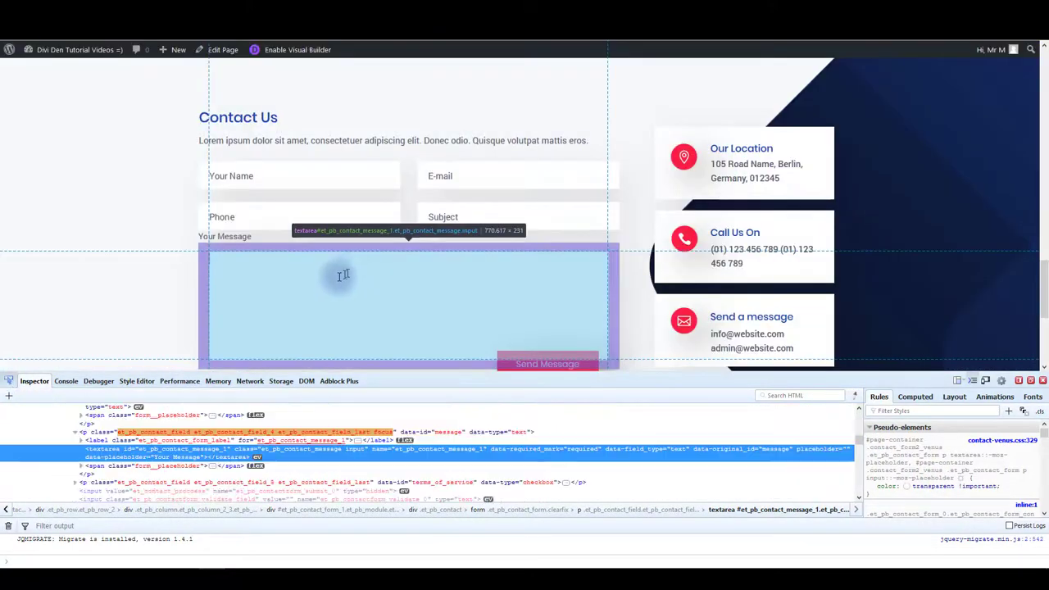
pyautogui.click(969, 471)
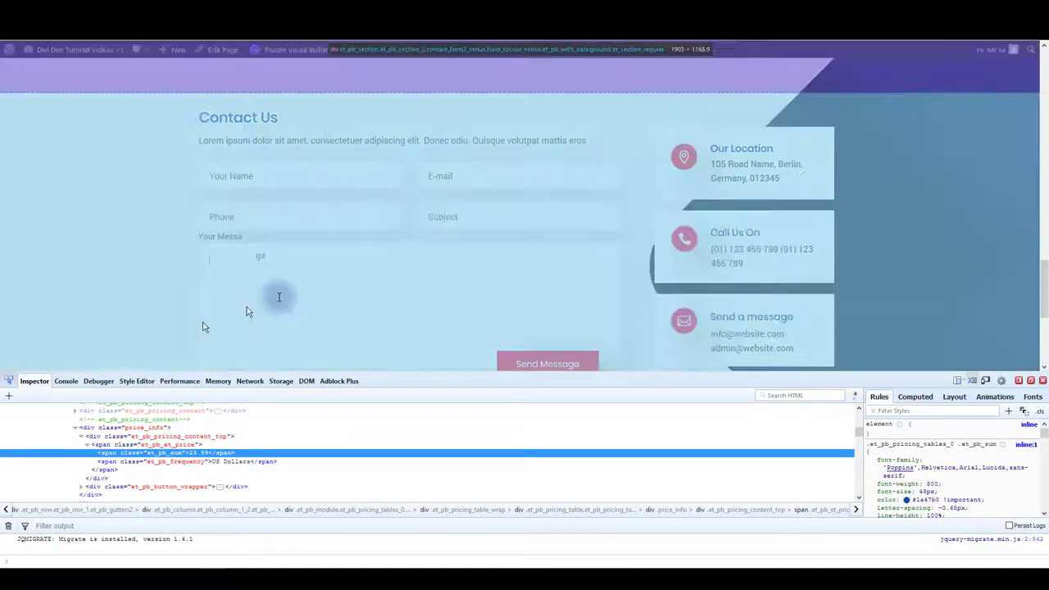
# Inspect the Starter card's 23.99 price and review its 48px font-size and #1a47b0 colour rules.
pyautogui.scroll(3, 172, 296)
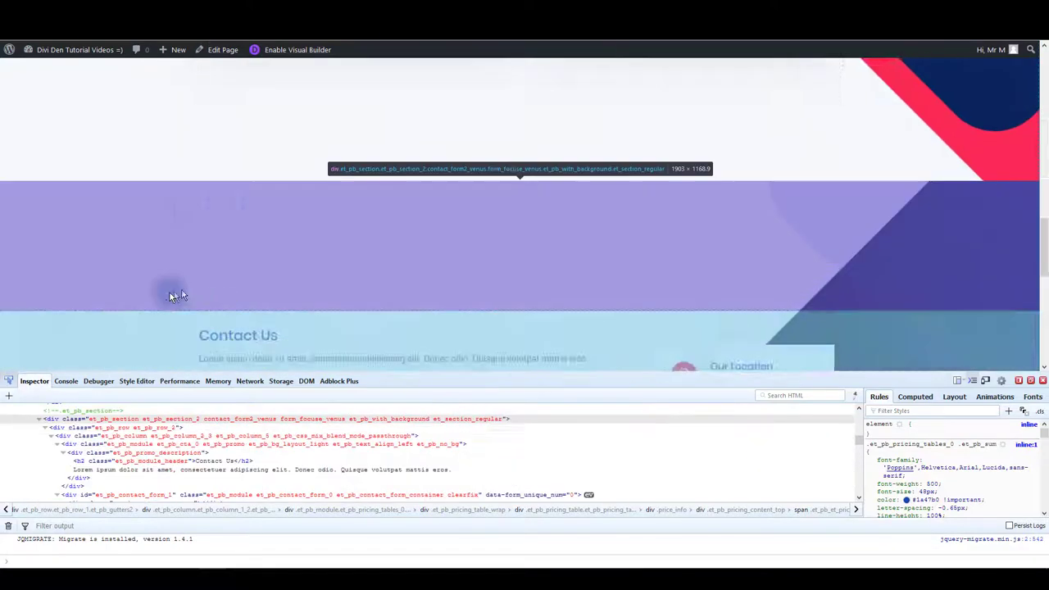
pyautogui.scroll(5, 172, 297)
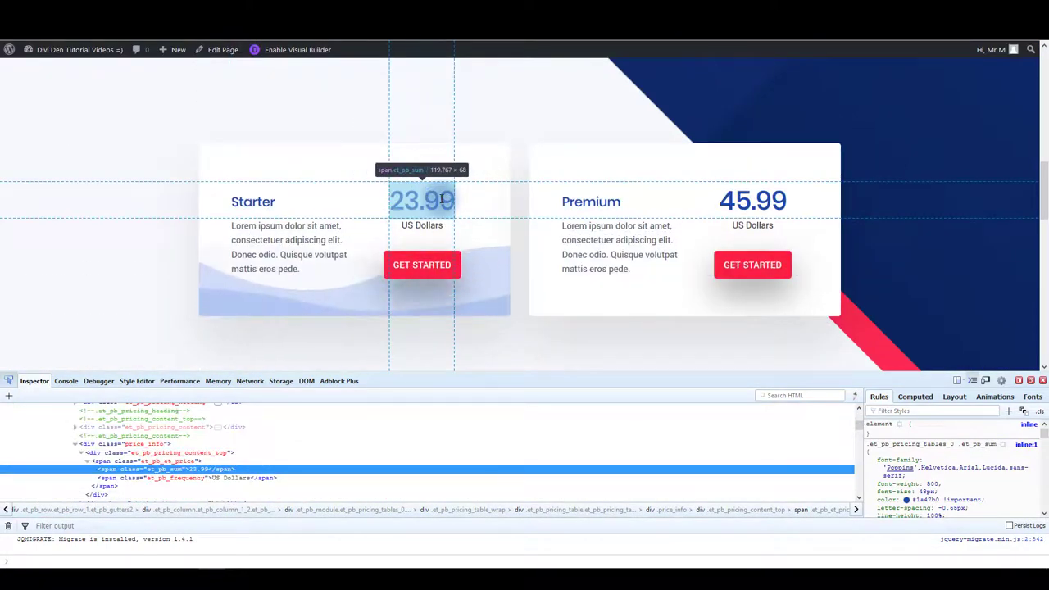
pyautogui.click(436, 201)
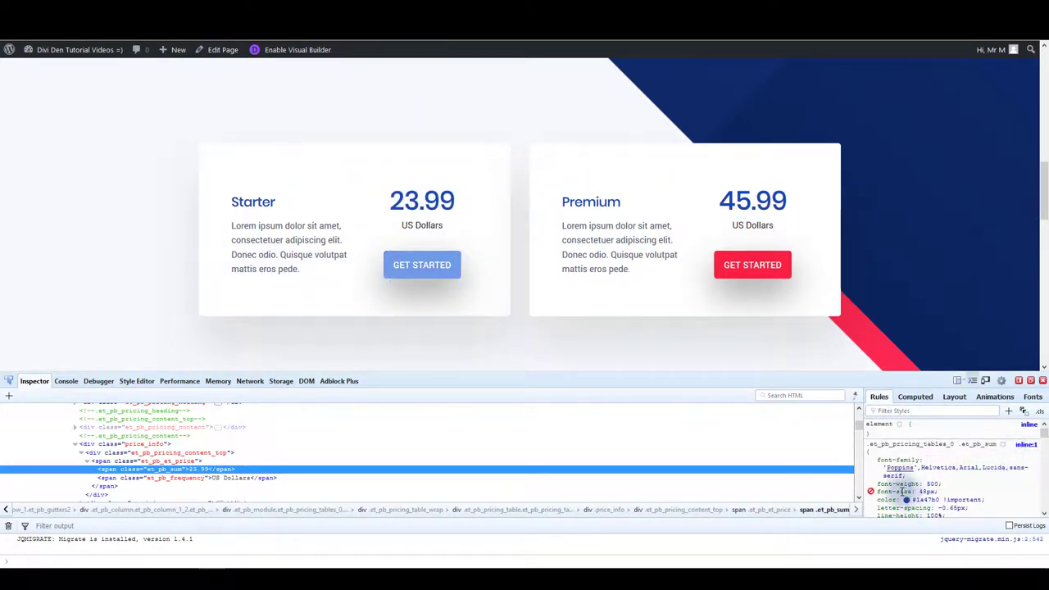
pyautogui.click(926, 493)
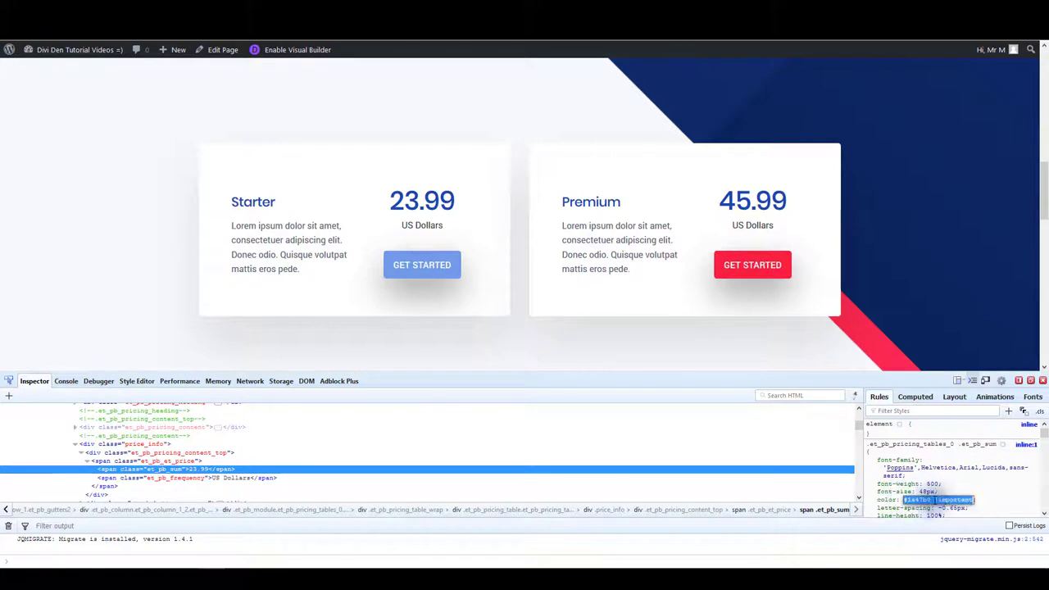
pyautogui.press('Tab')
pyautogui.press('Tab')
pyautogui.scroll(1, 933, 473)
pyautogui.click(1004, 499)
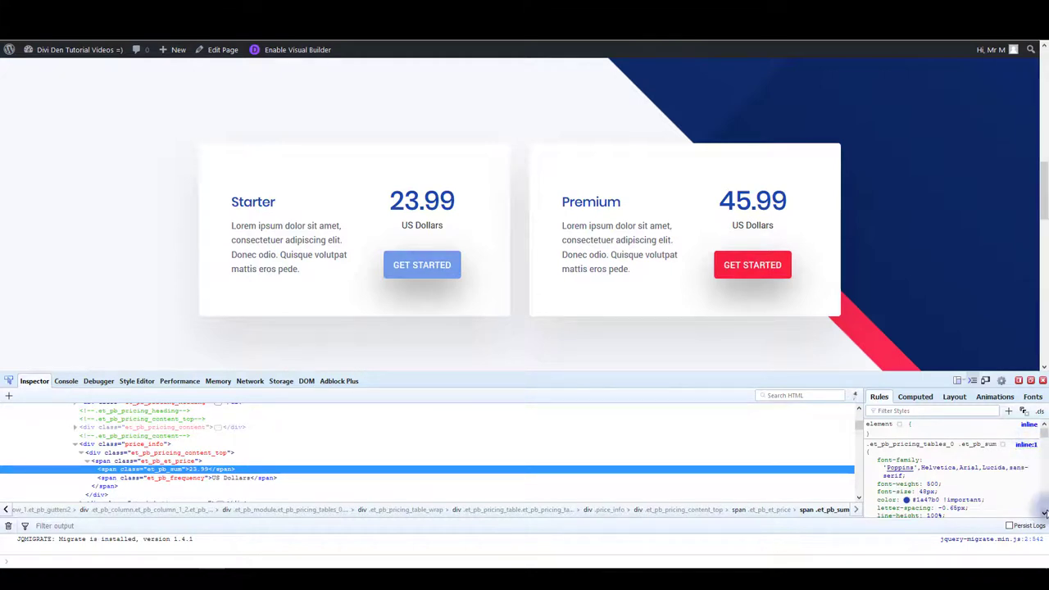
pyautogui.scroll(-1, 942, 487)
pyautogui.scroll(1, 942, 480)
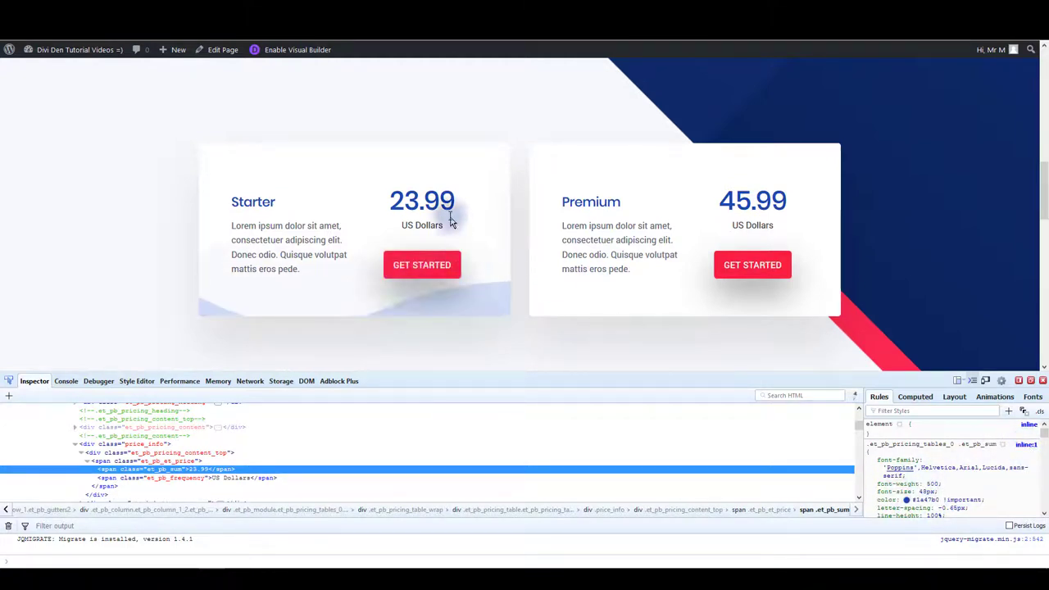
# Close developer tools and scroll the live page reviewing pricing card hovers and the blue section.
pyautogui.press('F12')
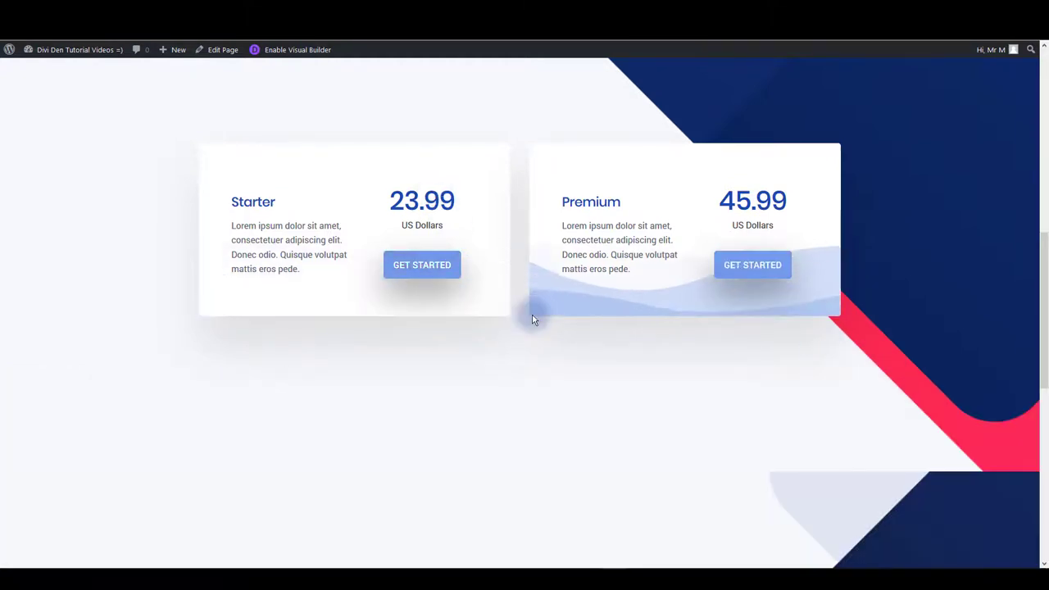
pyautogui.scroll(-4, 532, 323)
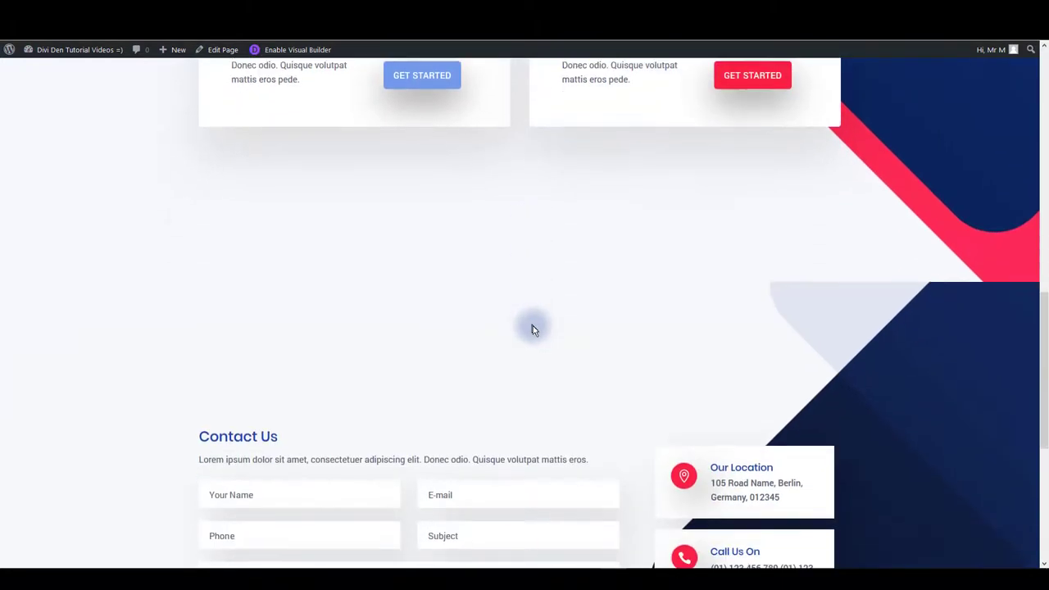
pyautogui.scroll(3, 803, 423)
pyautogui.scroll(2, 803, 423)
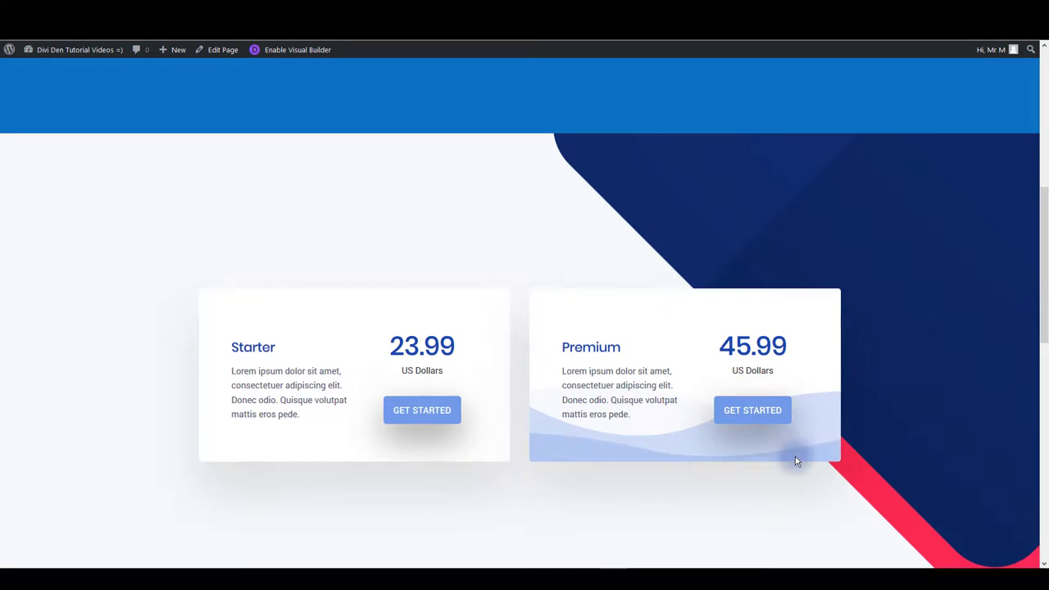
pyautogui.scroll(-3, 795, 456)
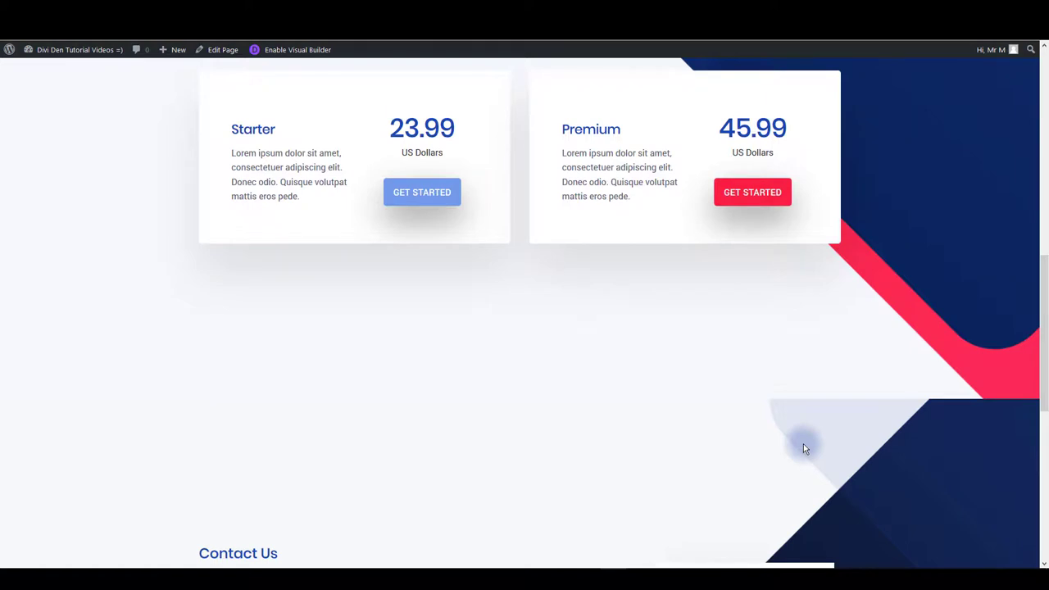
pyautogui.scroll(1, 802, 448)
pyautogui.scroll(1, 724, 431)
pyautogui.scroll(1, 778, 412)
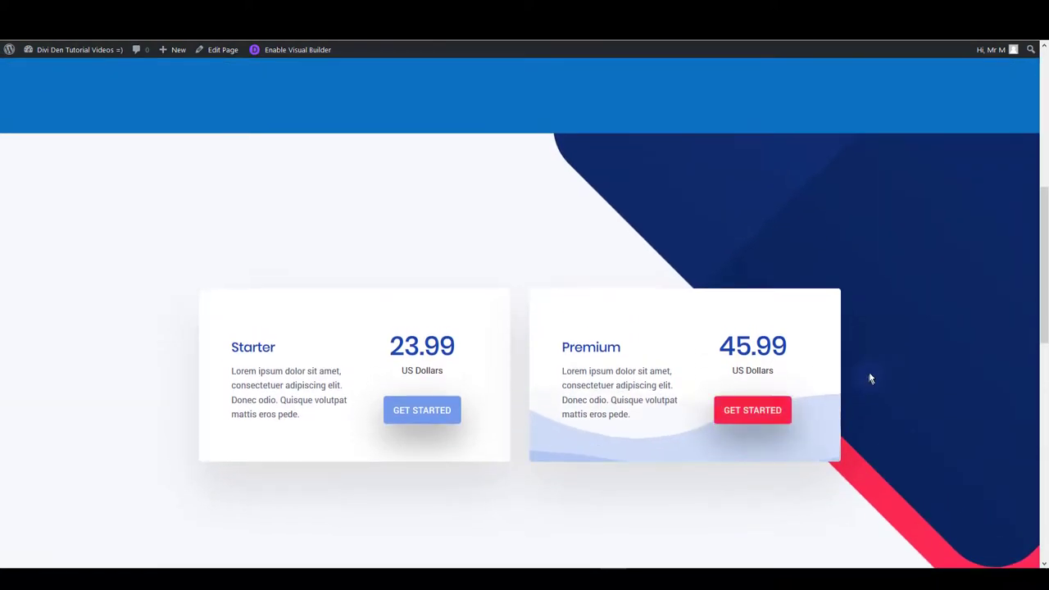
pyautogui.scroll(6, 868, 377)
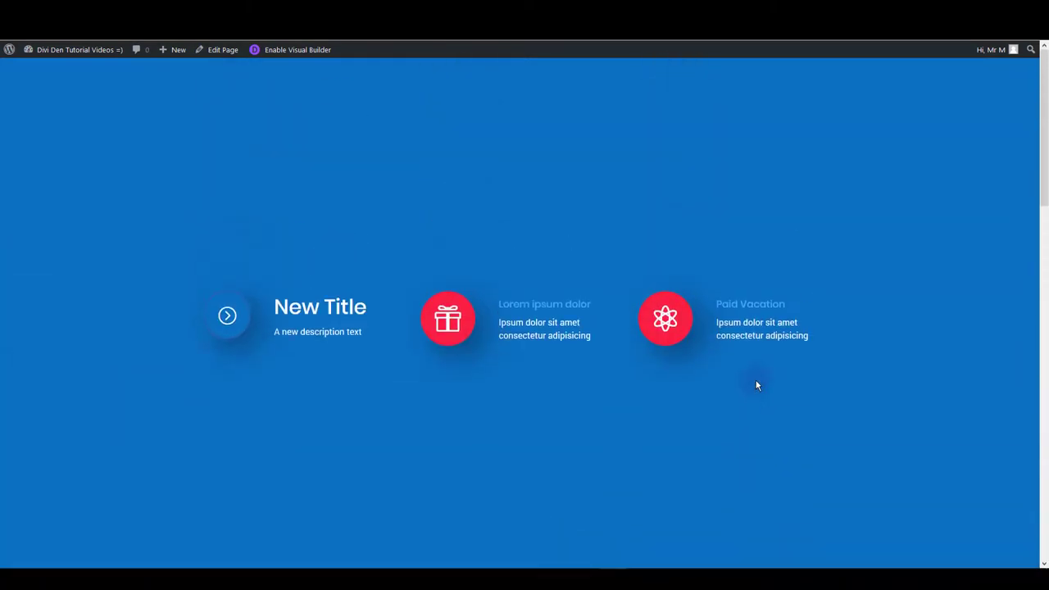
pyautogui.scroll(-7, 757, 385)
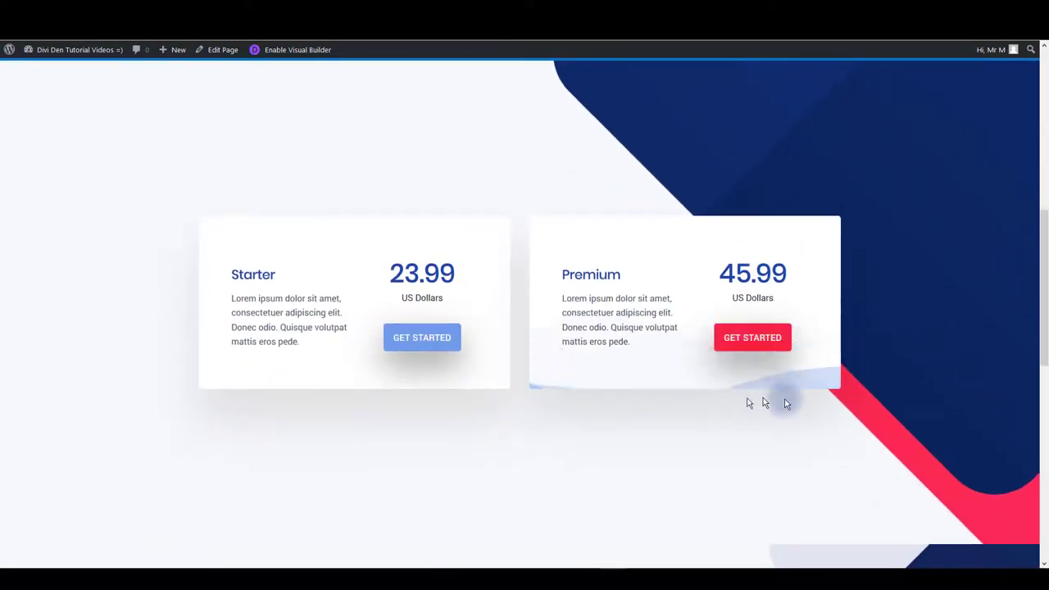
pyautogui.scroll(-3, 717, 403)
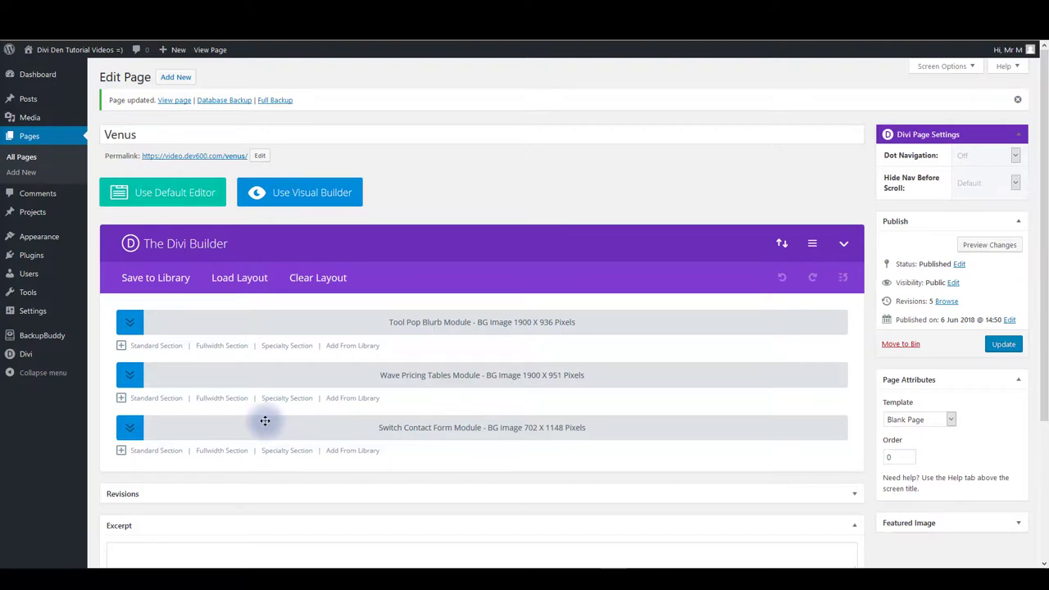
# Bring up the Divi flyout menu in the WordPress admin sidebar.
pyautogui.moveTo(44, 364)
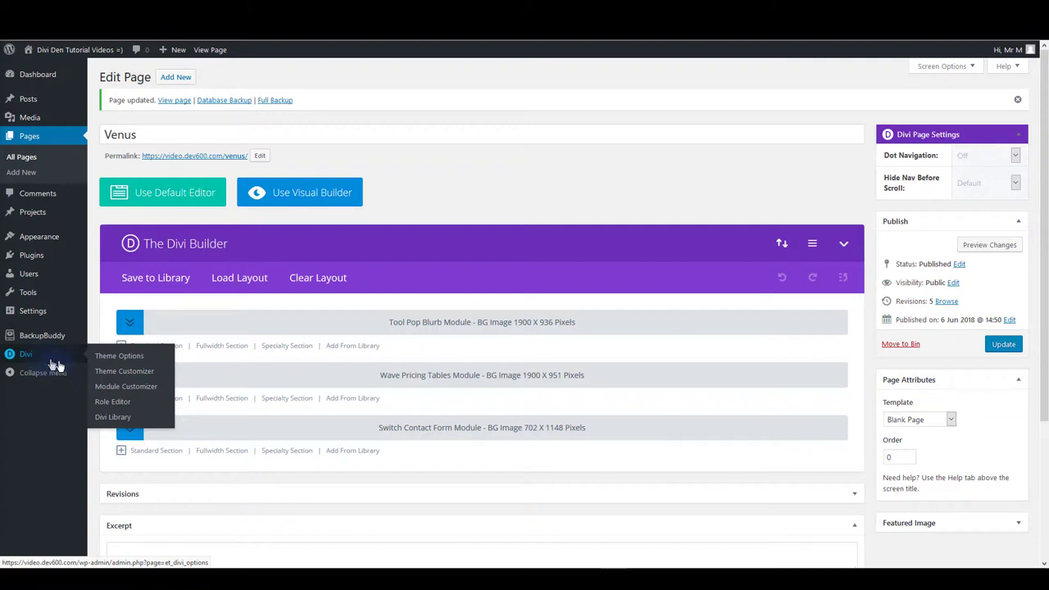
# Open Divi Theme Options, leave the edit page, and check both Minify And Combine toggles are disabled.
pyautogui.click(111, 361)
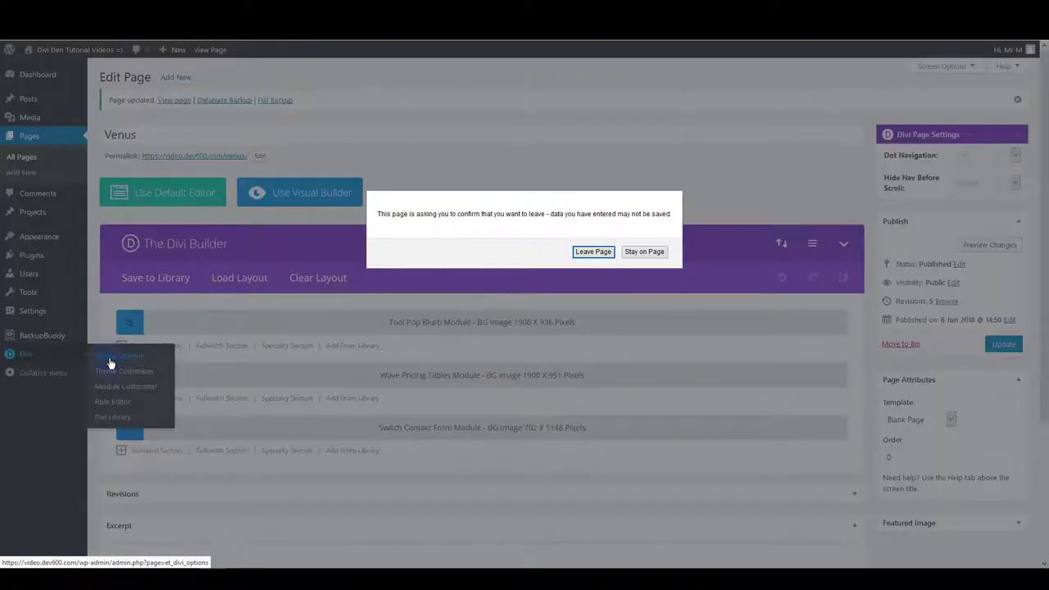
pyautogui.click(577, 251)
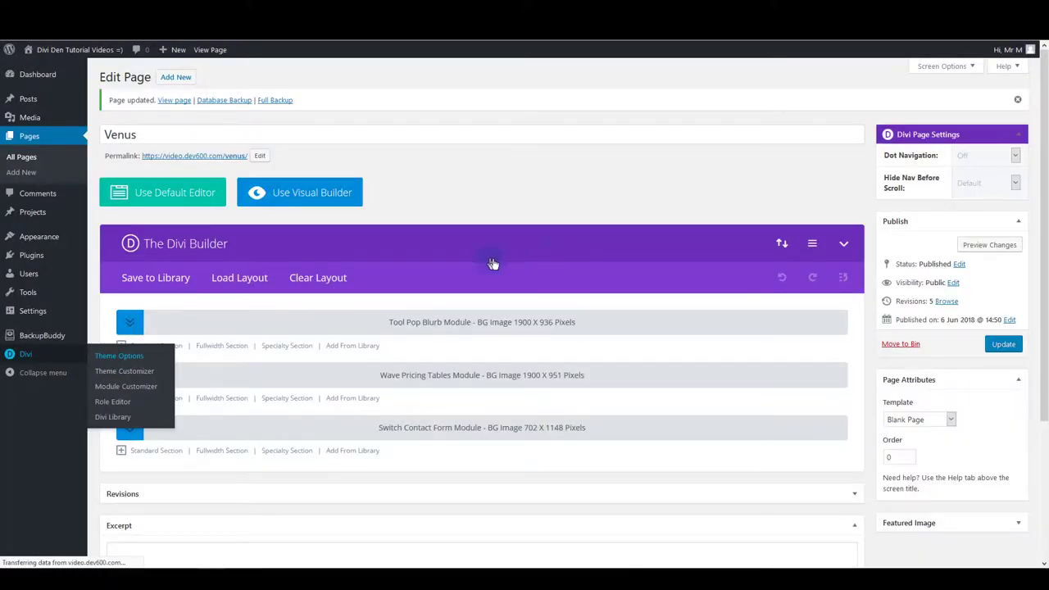
pyautogui.scroll(-15, 406, 333)
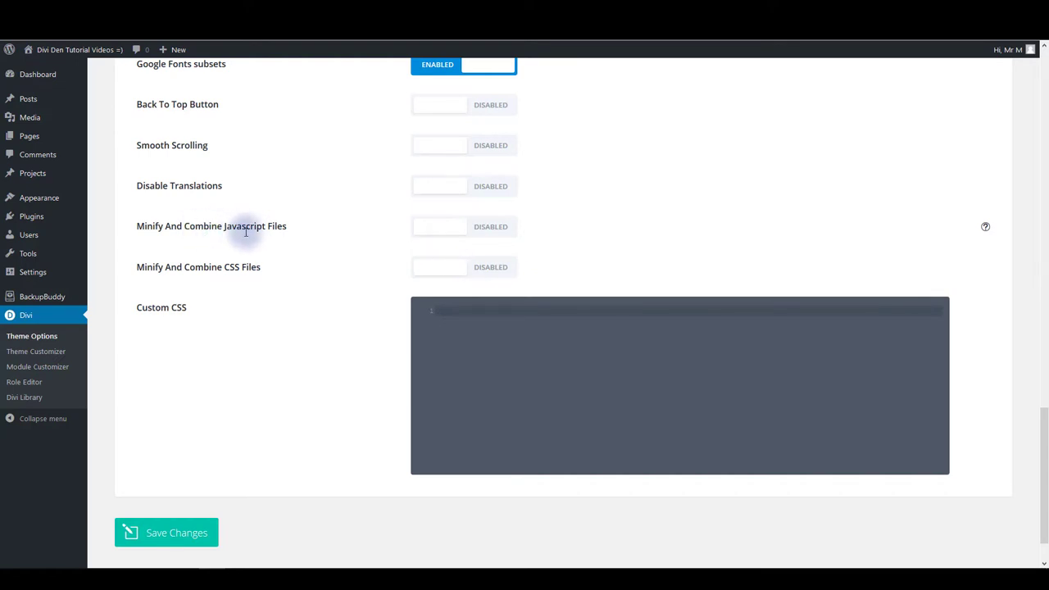
# Show the Builder tab's advanced settings, where Static CSS File Generation and Product Tour are disabled.
pyautogui.scroll(8, 246, 229)
pyautogui.scroll(10, 321, 295)
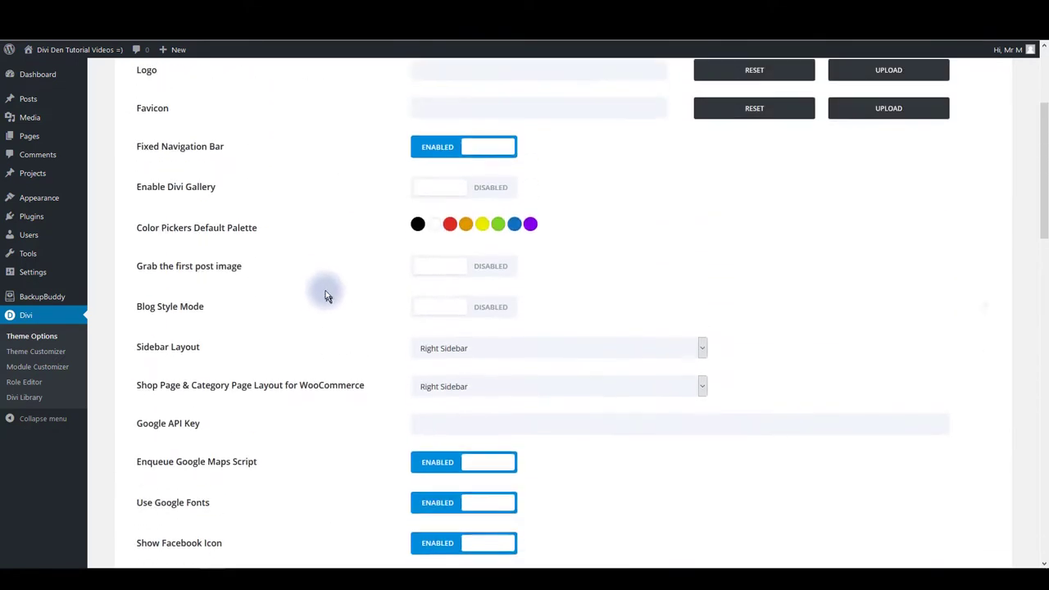
pyautogui.click(270, 182)
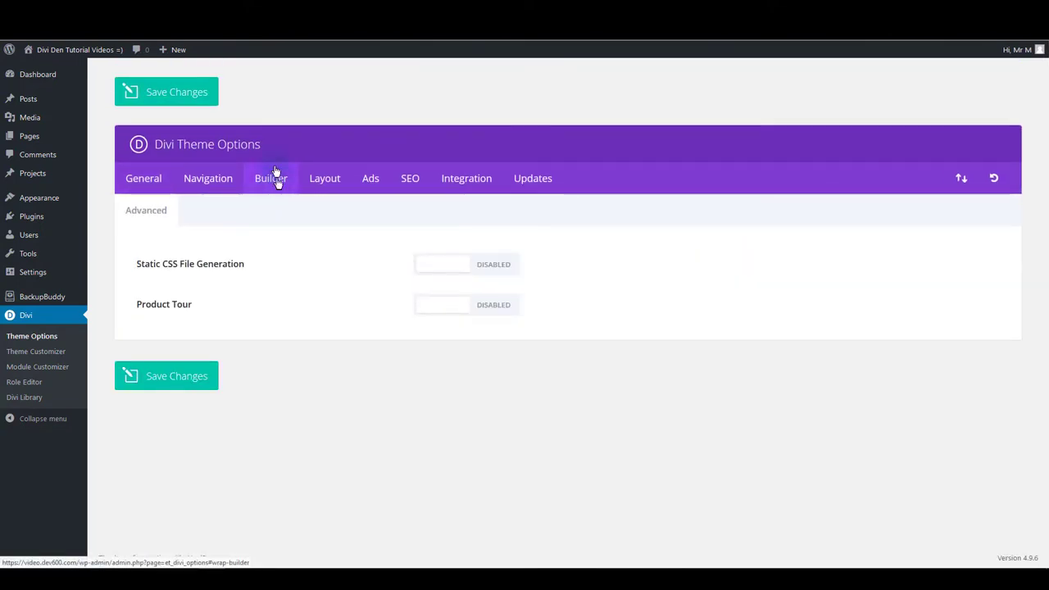